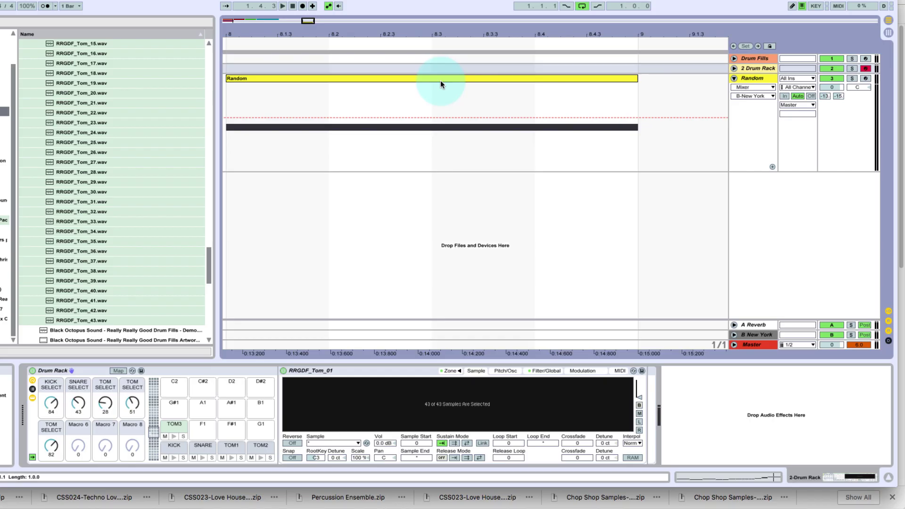
Select the Random clip and its track, and look over the clip's notes and the track's device chain
click(440, 83)
click(491, 86)
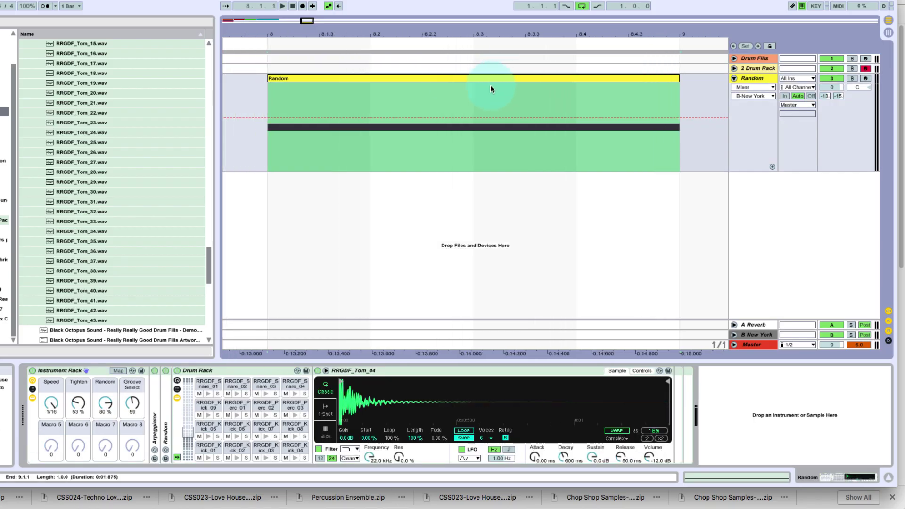
click(752, 82)
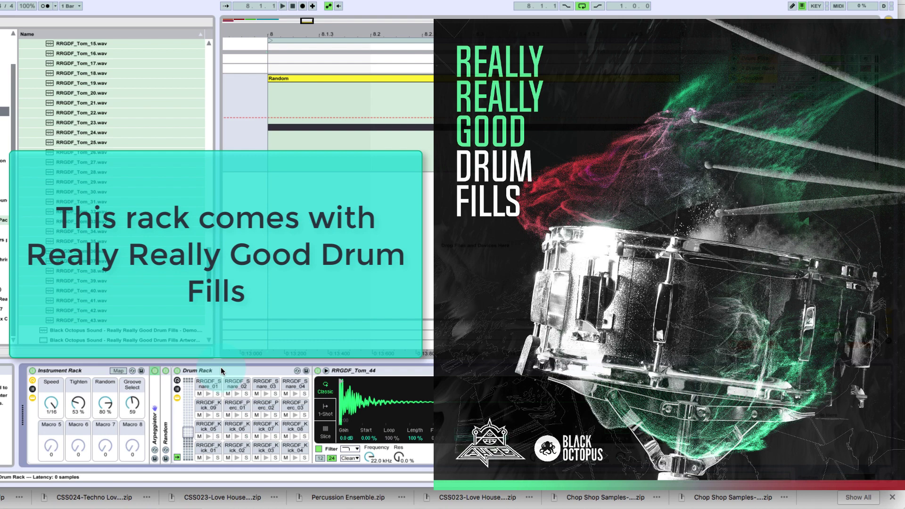
click(345, 77)
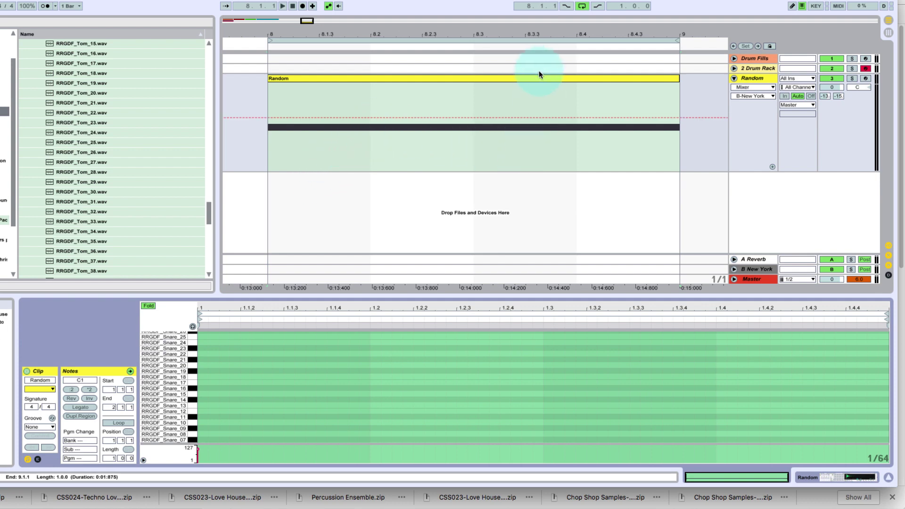
scroll(307, 358, up, 2)
key(shift+Tab)
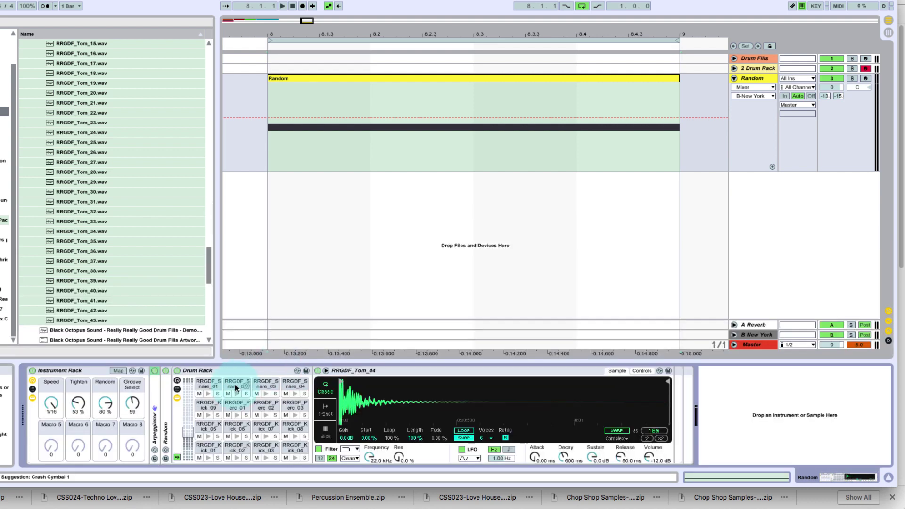
Turn off the Random device, play the clip without it, and unfold the Arpeggiator
click(165, 371)
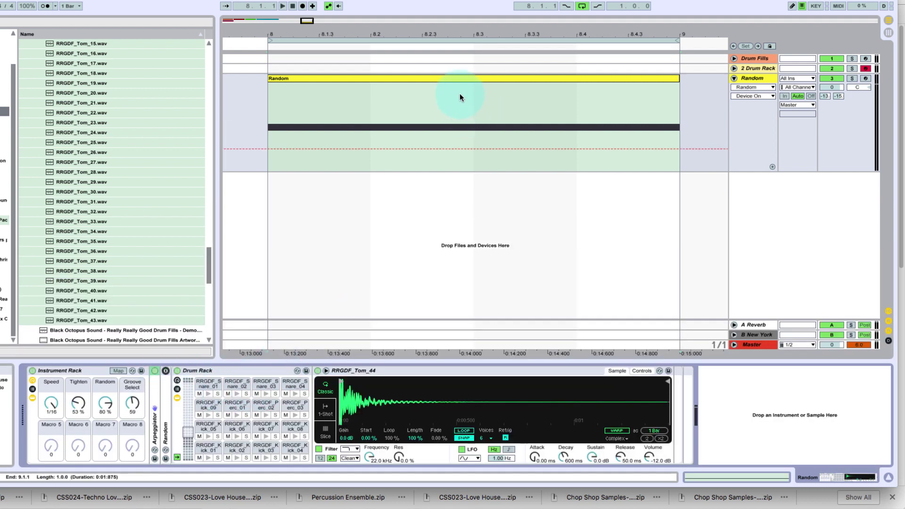
key(space)
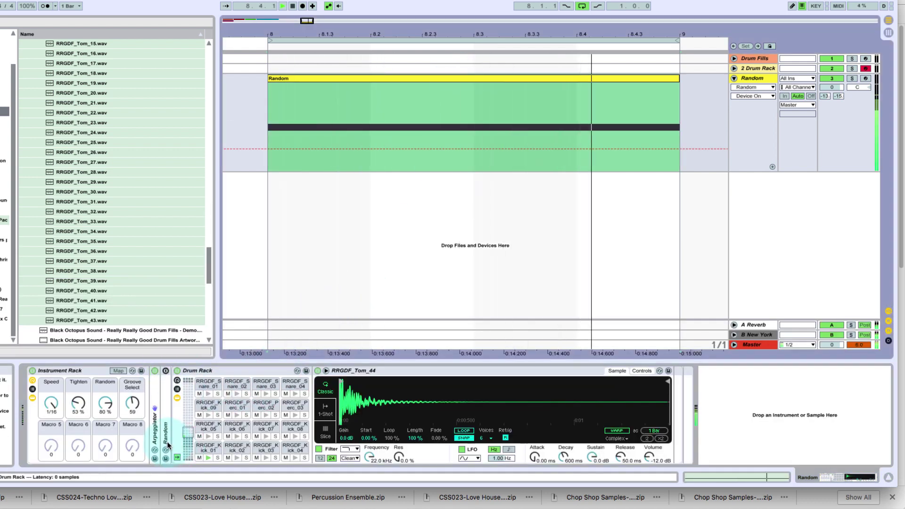
double_click(154, 407)
key(space)
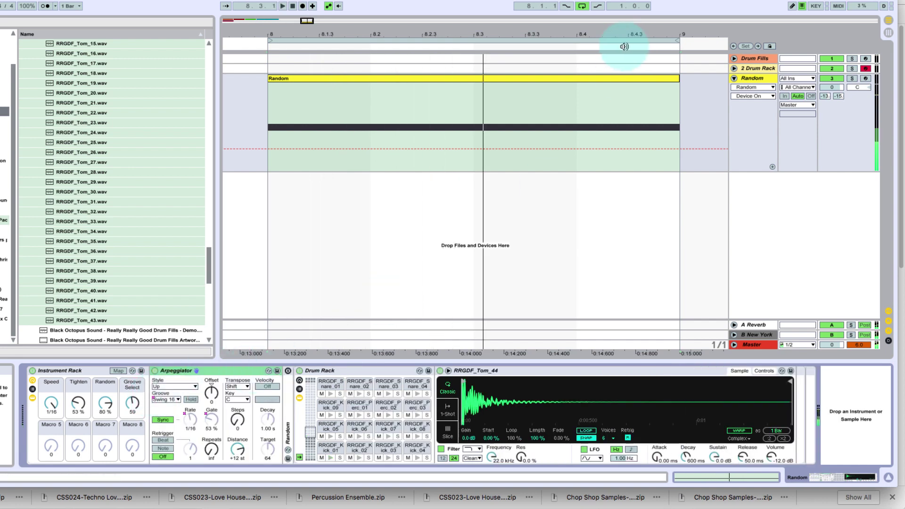
Check the held note in the Random clip, and inspect the kick pads and pad banks of the Drum Rack
double_click(500, 78)
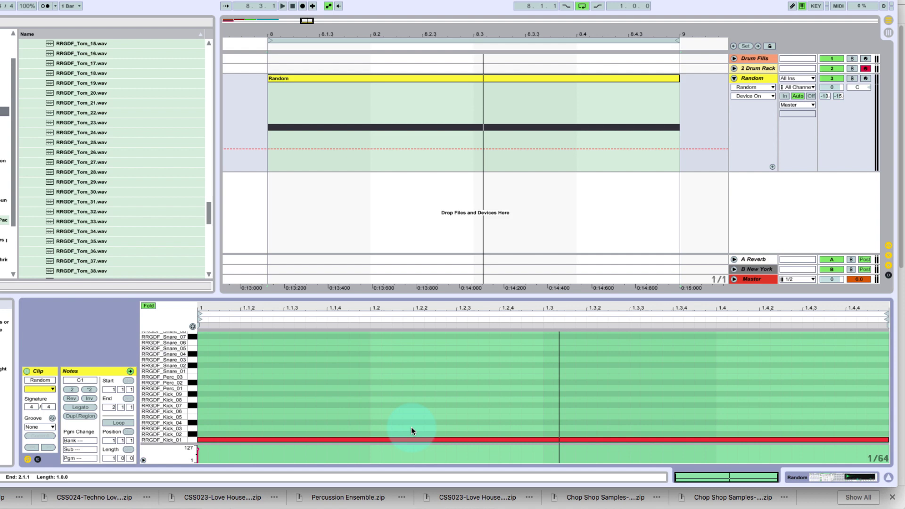
key(shift+Tab)
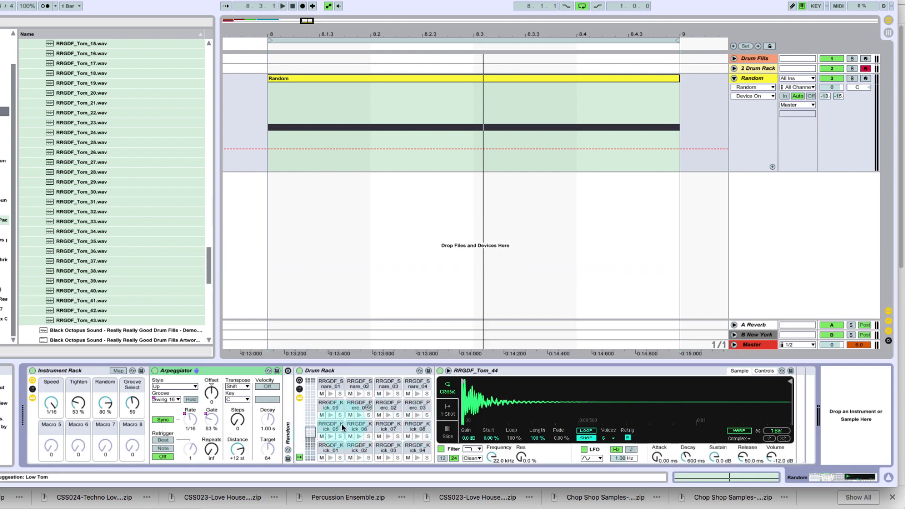
click(328, 449)
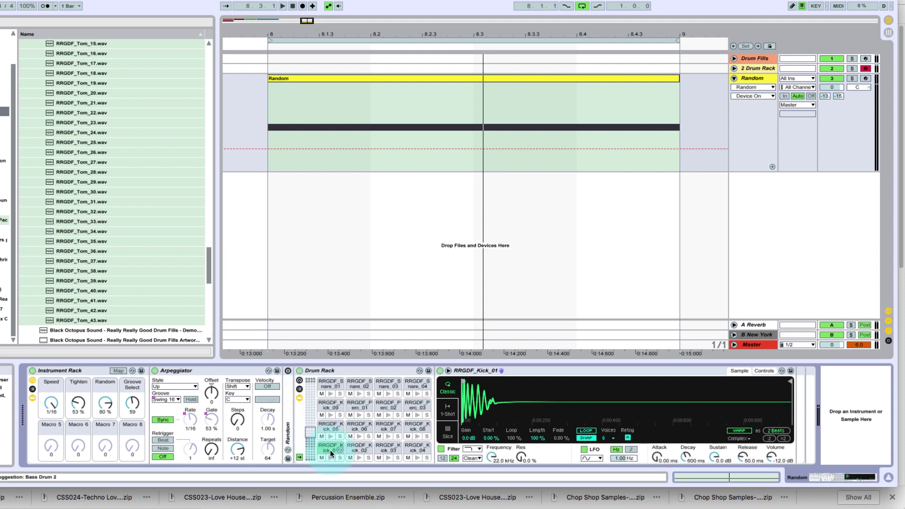
click(311, 410)
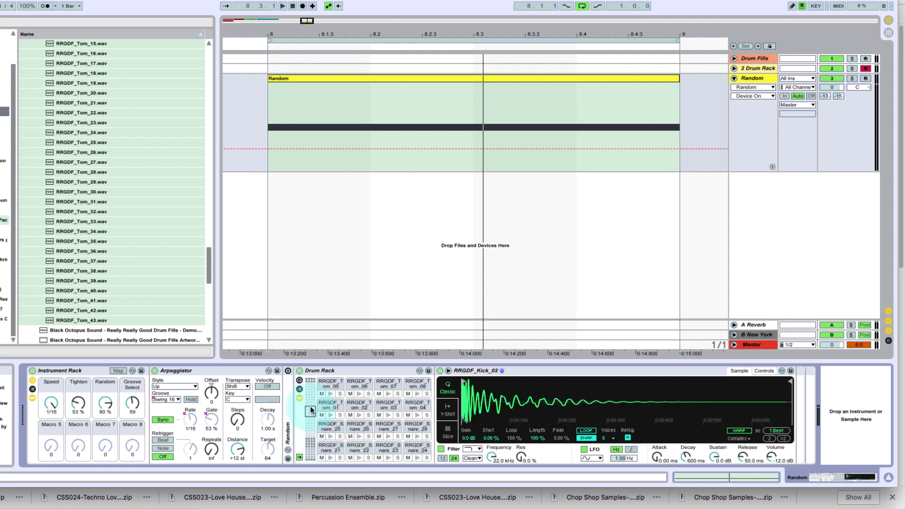
drag(311, 411, 312, 432)
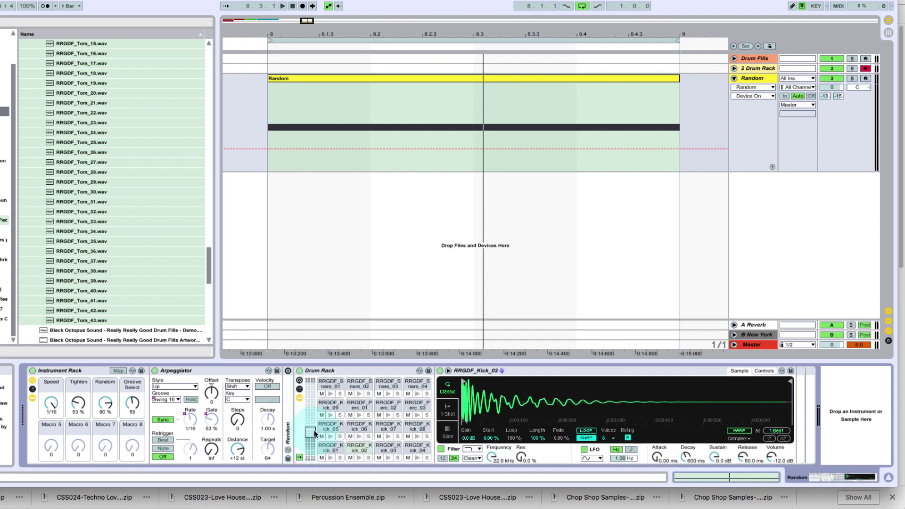
click(325, 453)
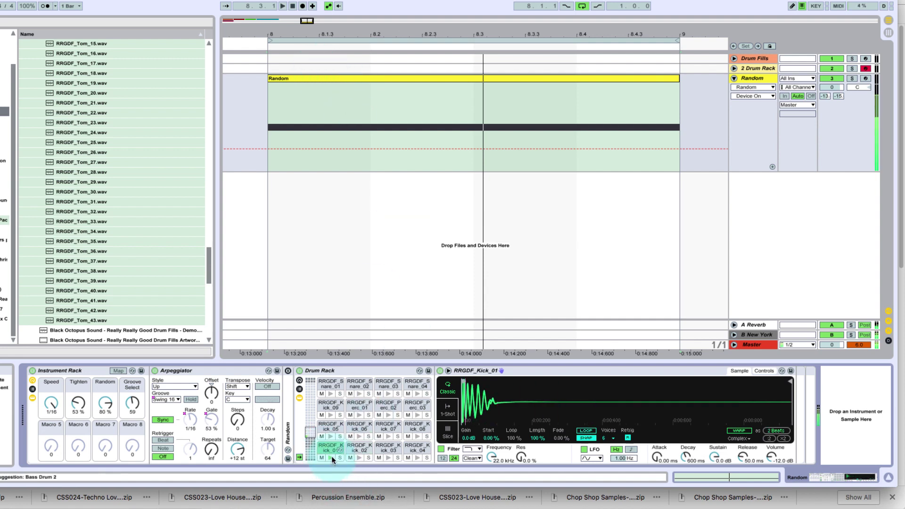
Play the looped clip in short passes to hear the Arpeggiator repeating the RRGDF_Kick_01 pad
key(space)
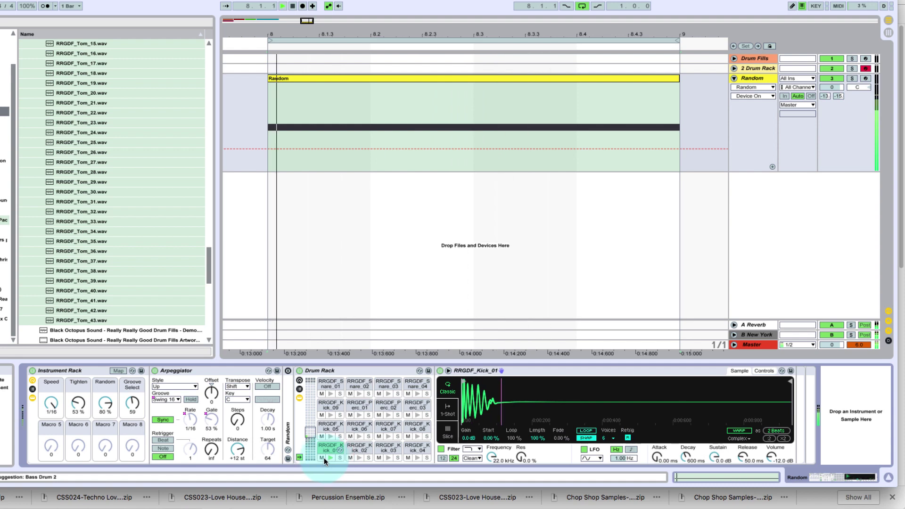
key(space)
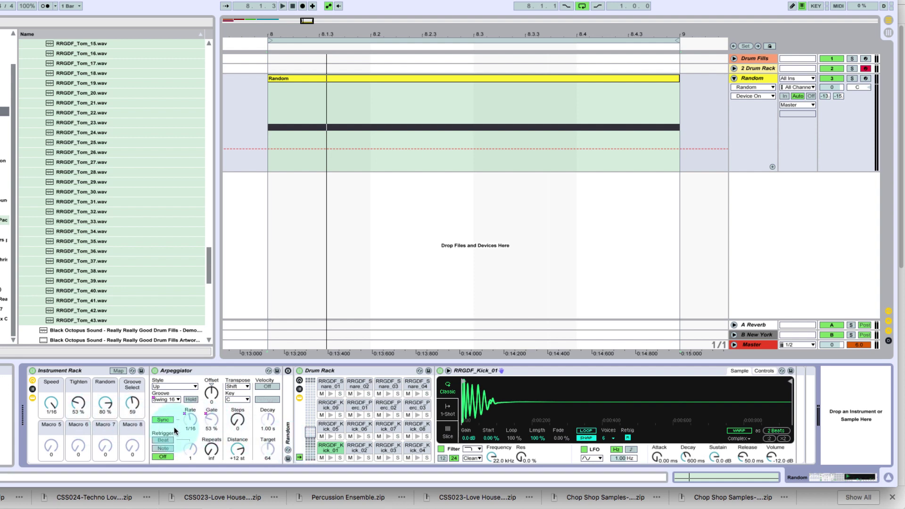
key(space)
key(space)
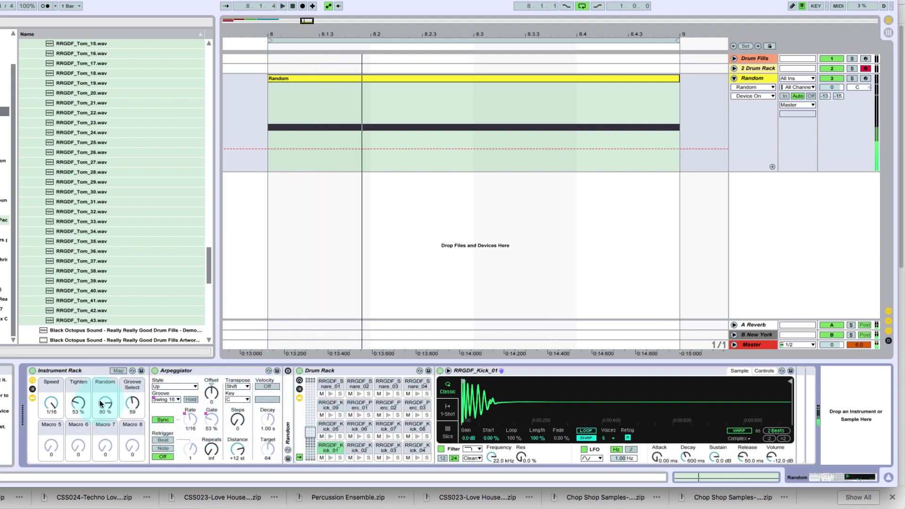
Try the Speed macro at 1/4 during playback and return it to 1/16
drag(52, 406, 51, 403)
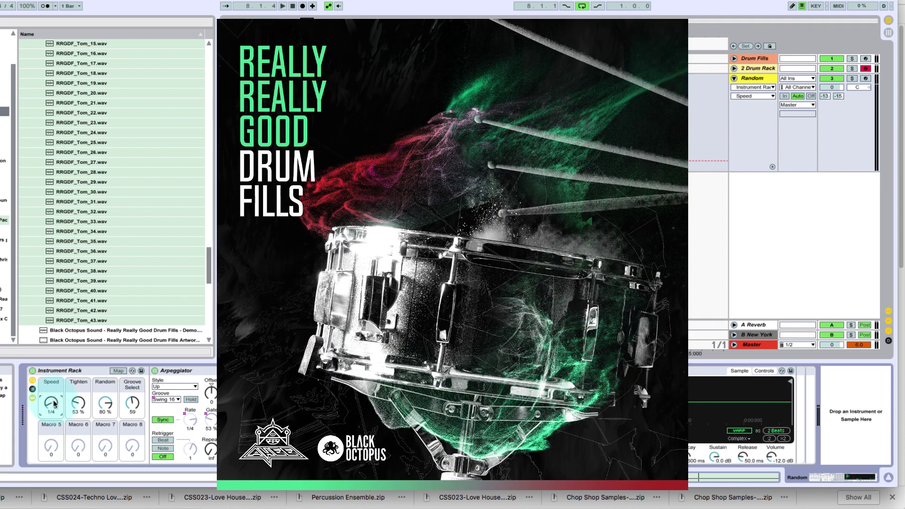
key(space)
drag(55, 408, 55, 394)
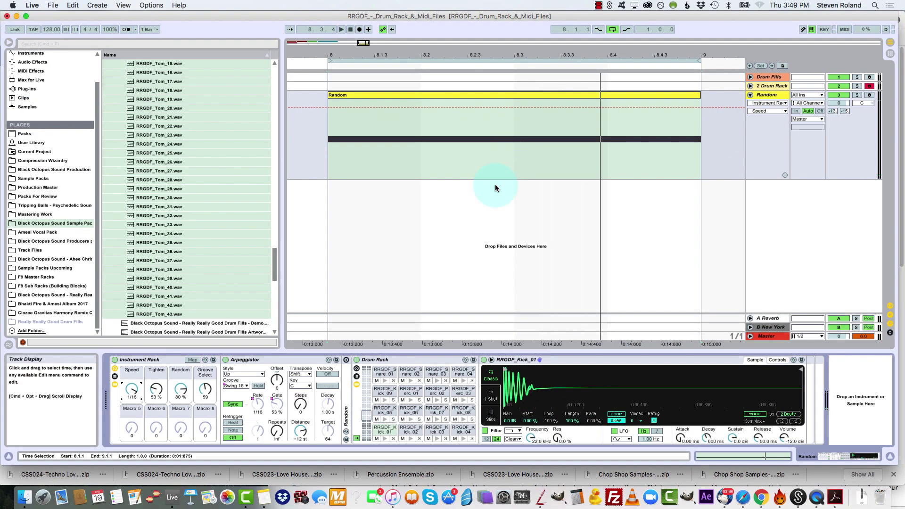
Turn the Random device back on and unfold it, and examine the clip's held note and the drum keys above it
double_click(349, 373)
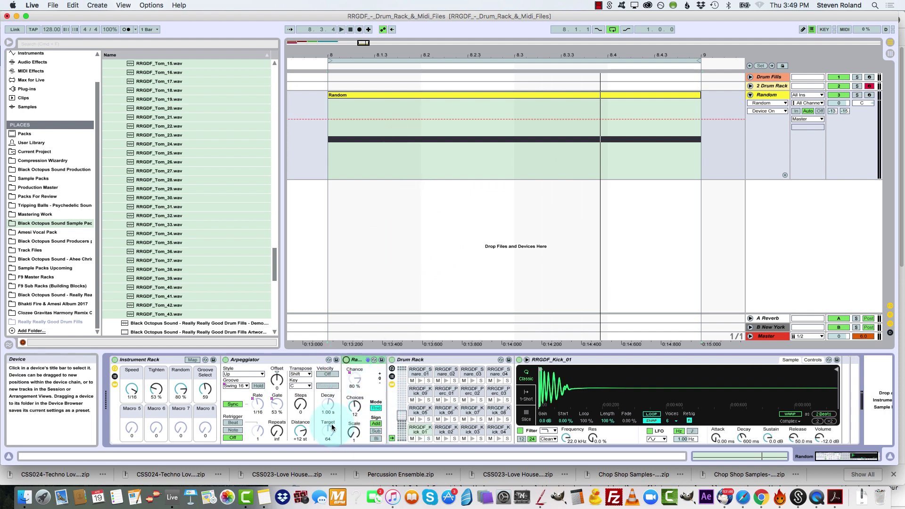
mouse_move(402, 415)
mouse_down()
mouse_move(402, 392)
mouse_move(402, 415)
mouse_up()
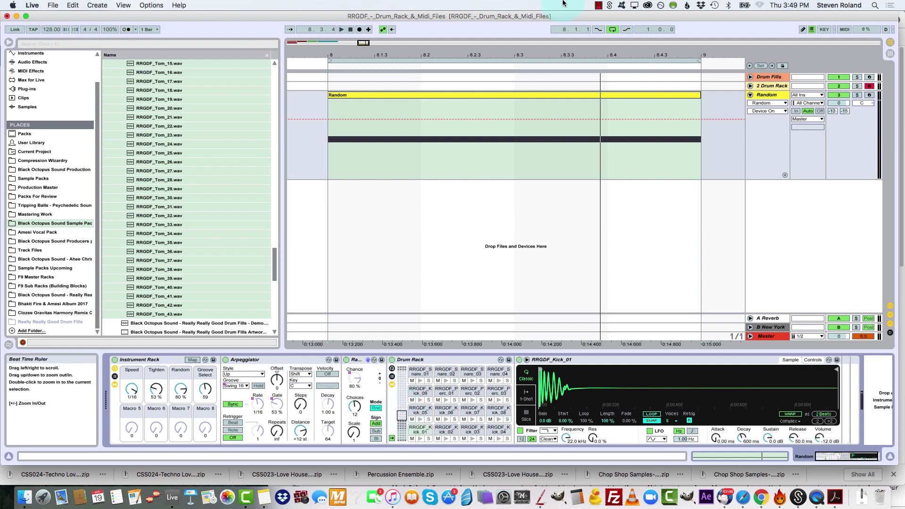
click(503, 97)
click(503, 97)
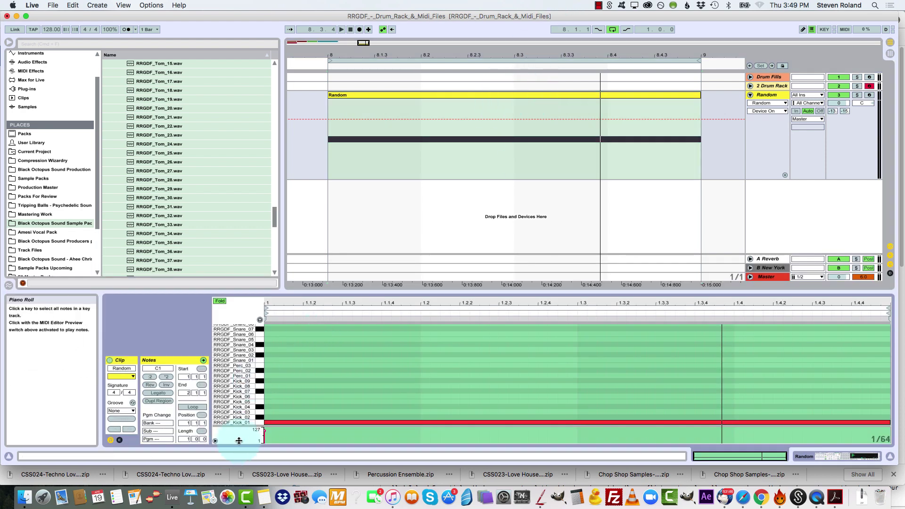
click(254, 413)
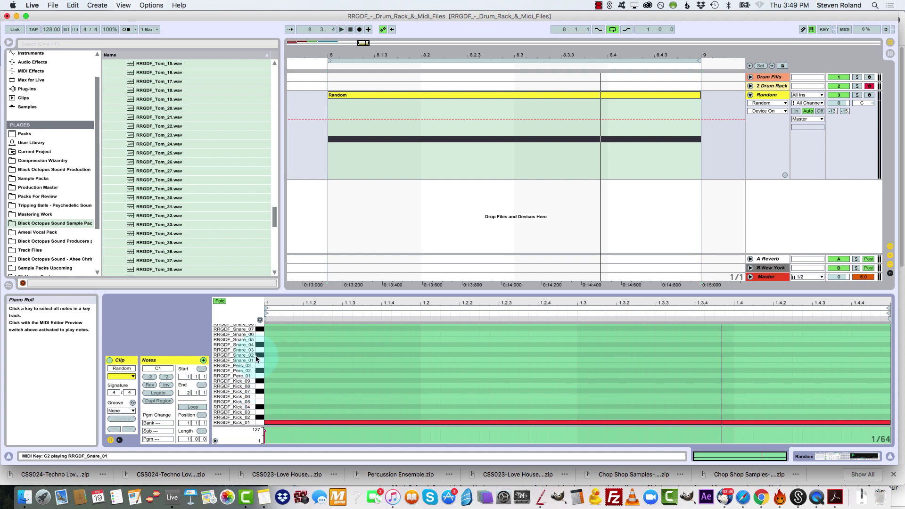
click(259, 321)
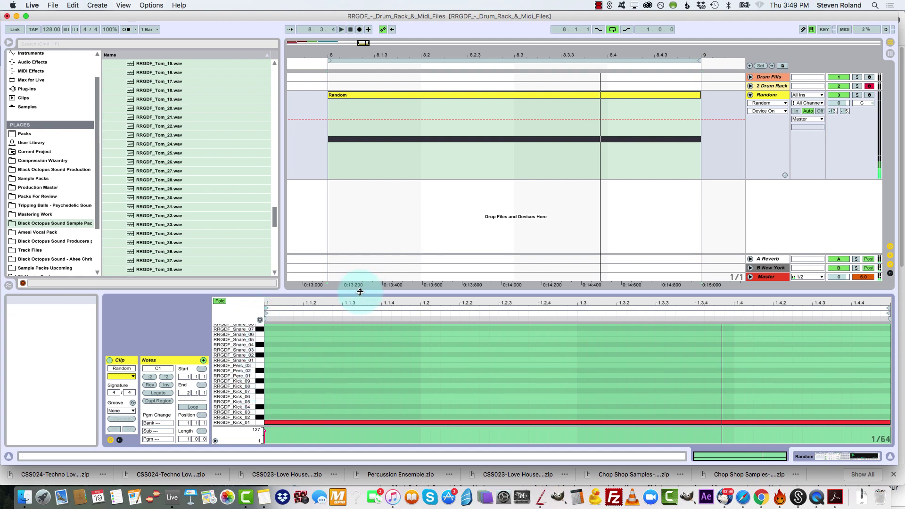
drag(360, 291, 361, 324)
click(476, 121)
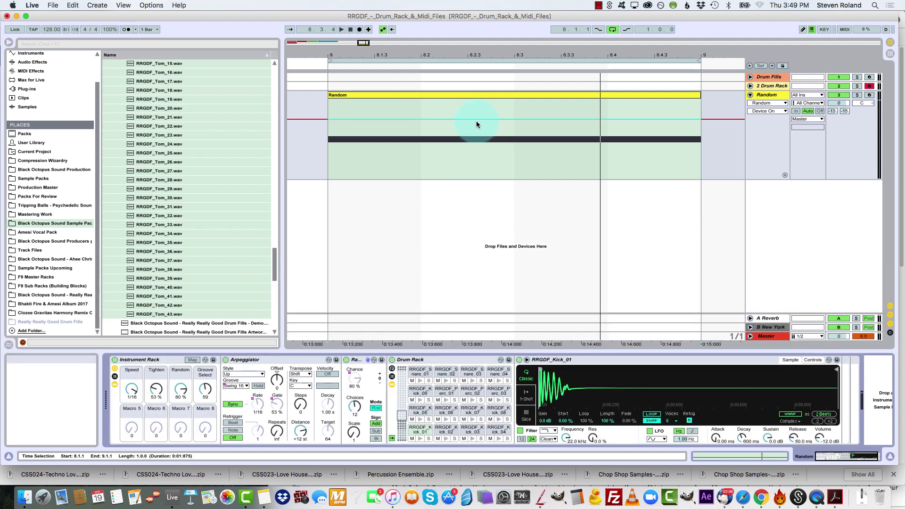
Play the looped Random clip with the Random device active and stop playback
drag(468, 55, 438, 44)
key(space)
click(422, 270)
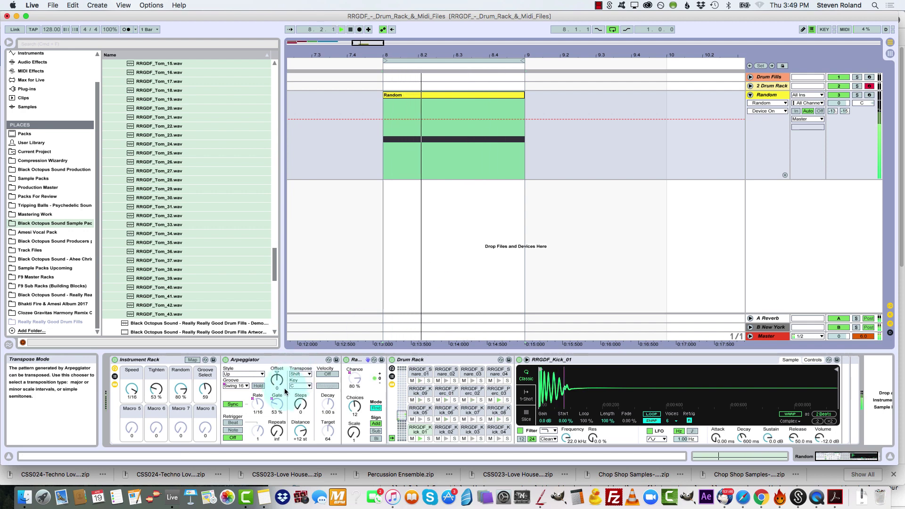
click(121, 403)
key(space)
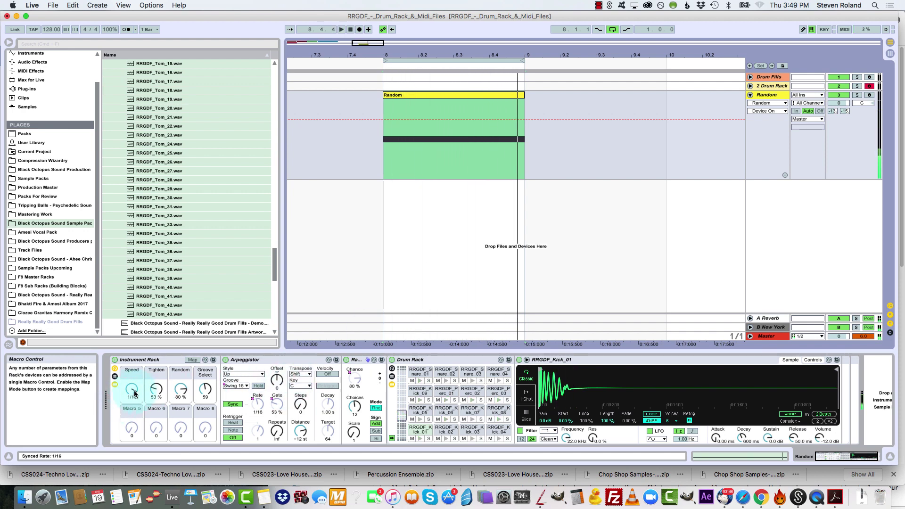
Compare the Tighten macro at 166 % and at 10 % by playing the clip with each setting
drag(156, 394, 156, 352)
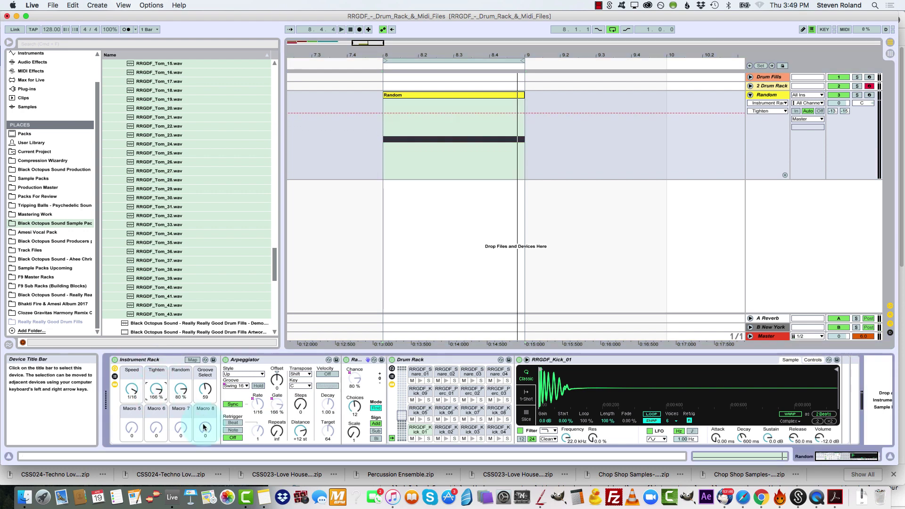
key(space)
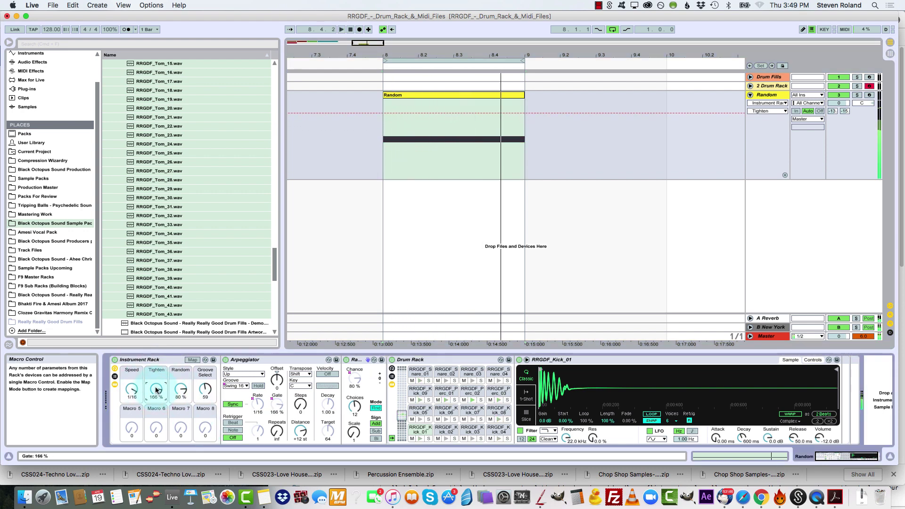
drag(156, 388, 156, 438)
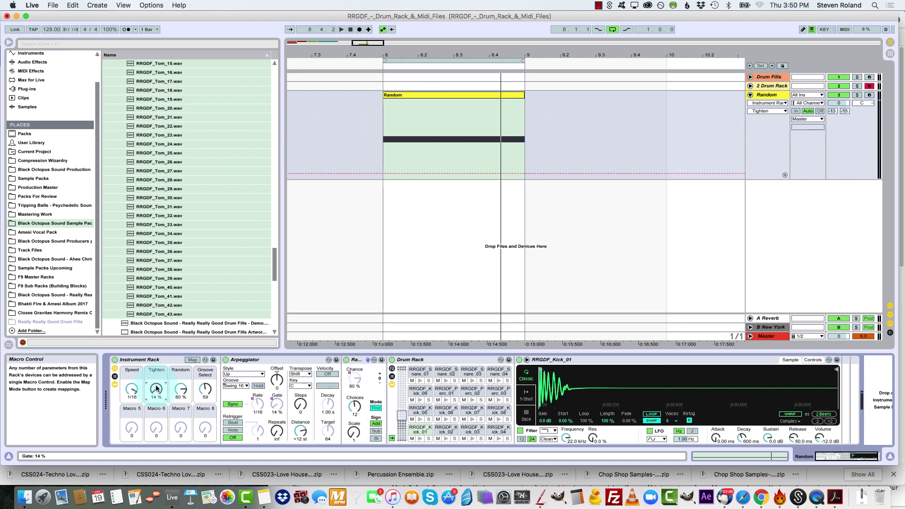
drag(157, 388, 157, 390)
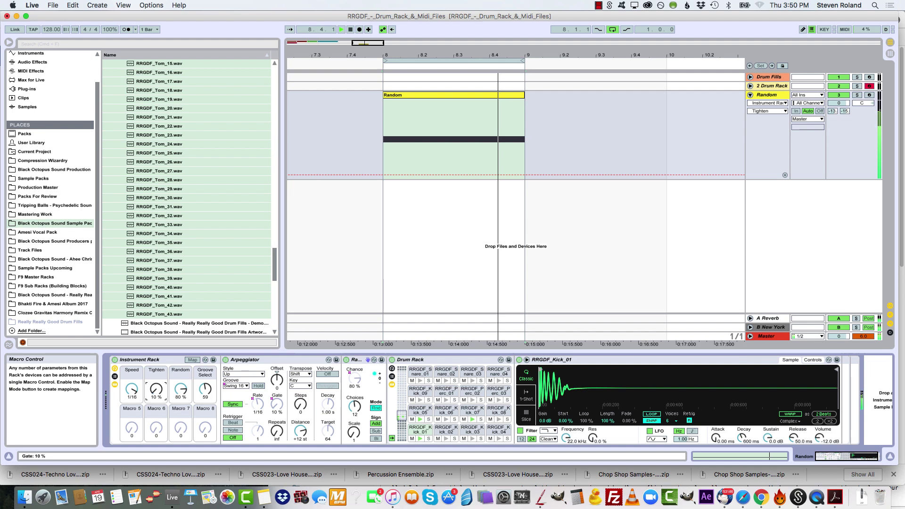
key(space)
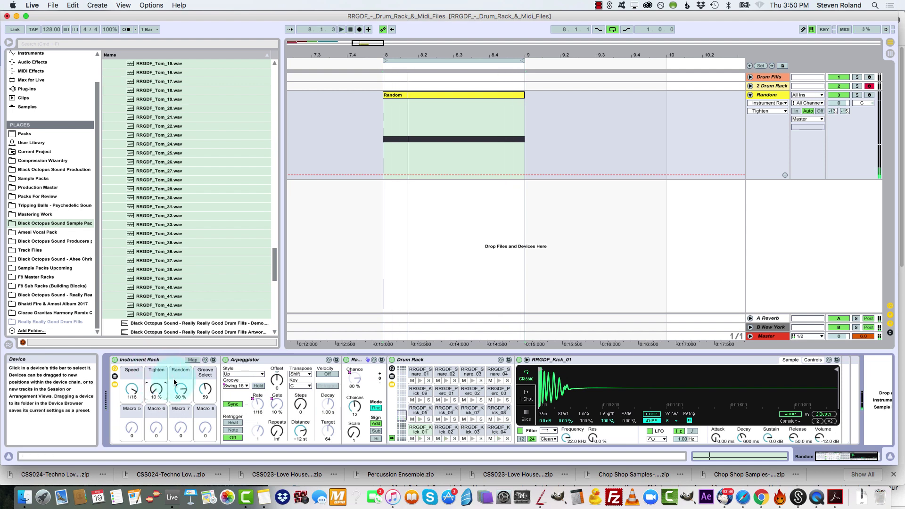
Set the Tighten macro to 21 % while the clip plays, and stop playback
key(space)
drag(156, 390, 181, 394)
key(space)
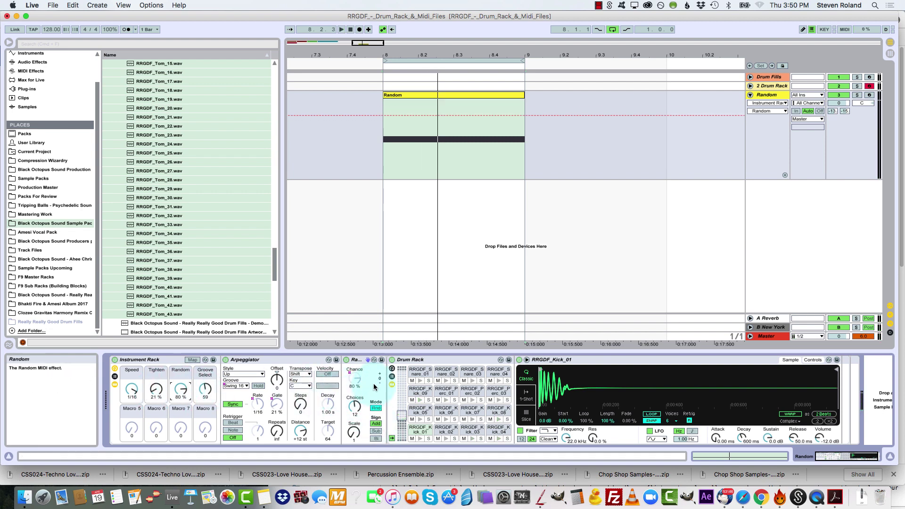
Try the Random macro at 0 %, start playback, and raise the macro to 100 %
click(350, 378)
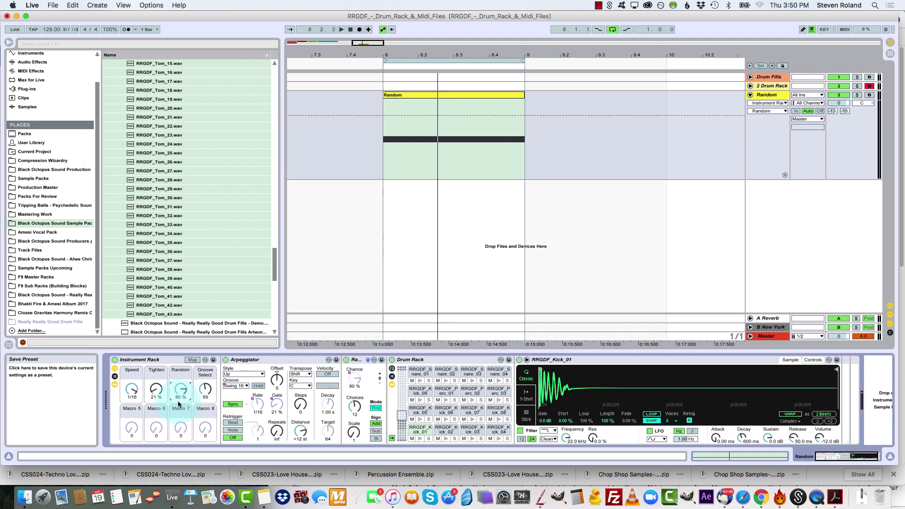
drag(182, 391, 182, 438)
key(space)
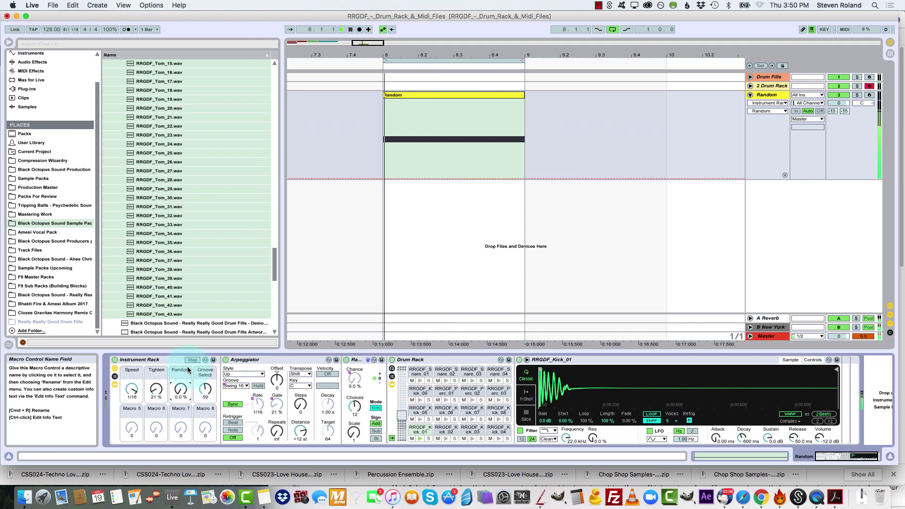
drag(181, 399, 181, 351)
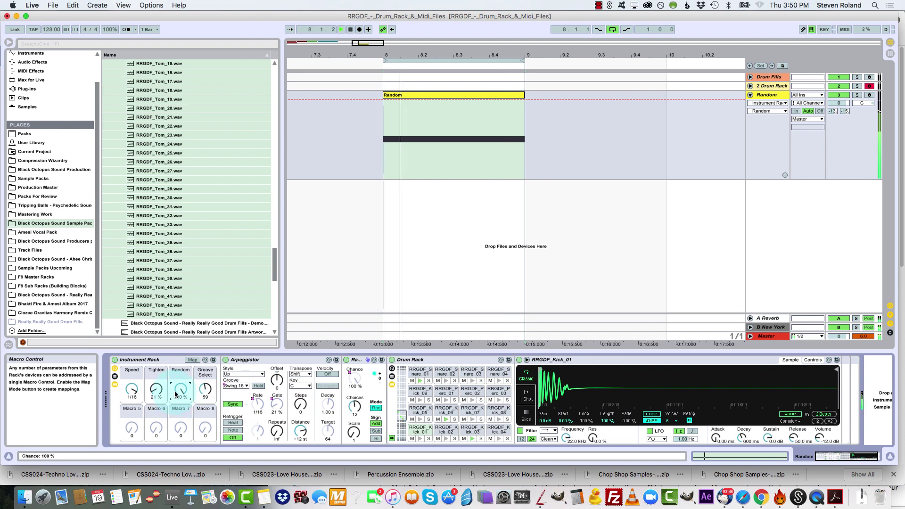
Stop playback, deactivate the Drum Fills, 2 Drum Rack and Random tracks, and fold the Random track
key(space)
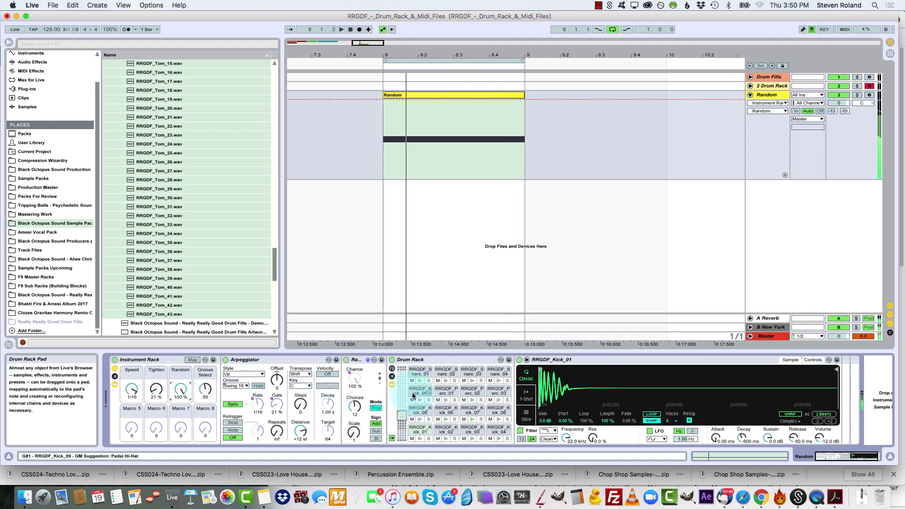
click(493, 215)
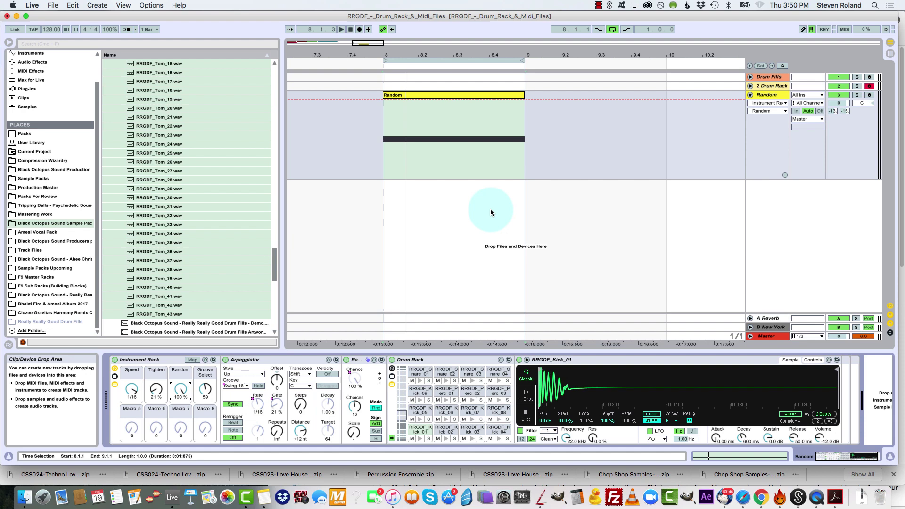
click(839, 95)
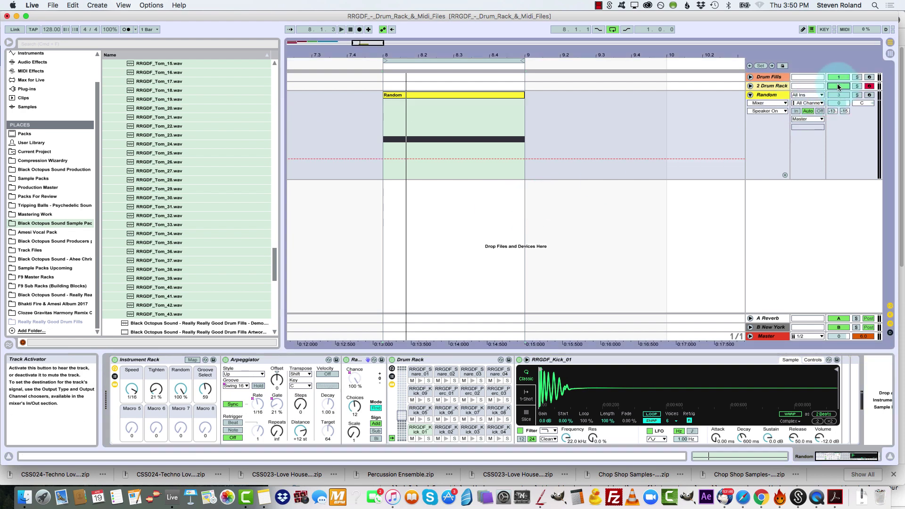
click(751, 95)
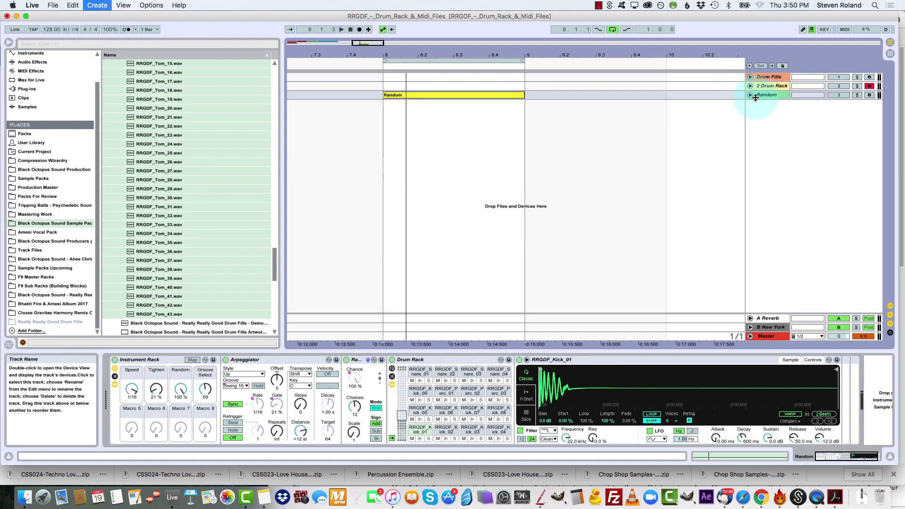
Insert a new MIDI track and create an empty one-bar MIDI clip on it from bar 8 to bar 9
key(super+shift+t)
click(774, 139)
drag(773, 141, 772, 199)
drag(385, 125, 499, 147)
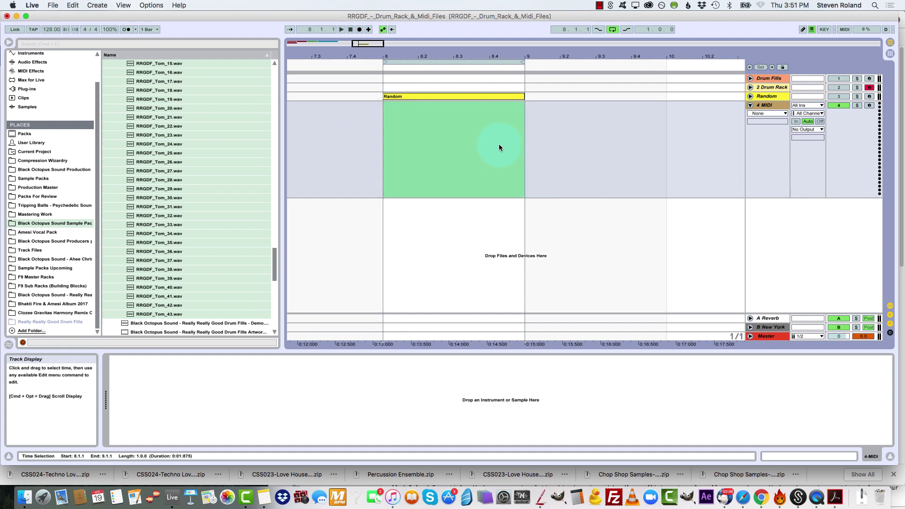
key(super+shift+m)
double_click(497, 105)
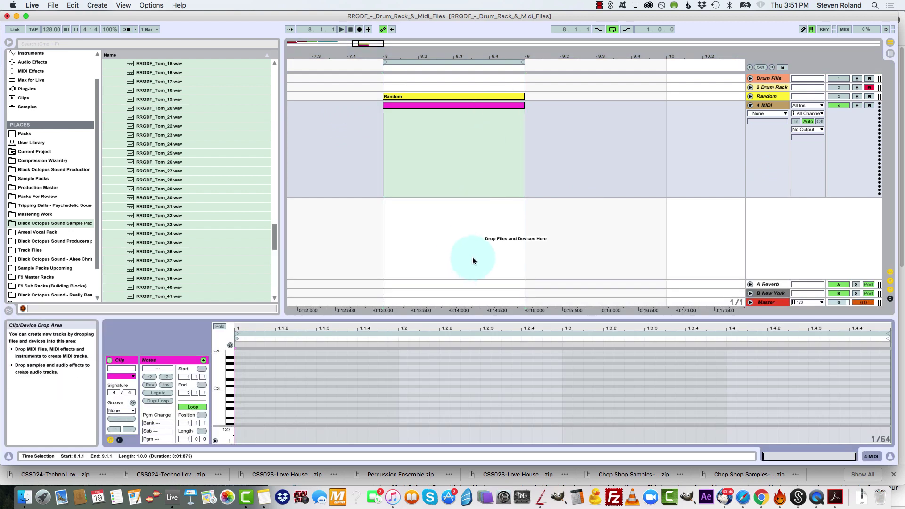
Load an empty Drum Rack instrument onto the new MIDI track
key(Tab)
key(Tab)
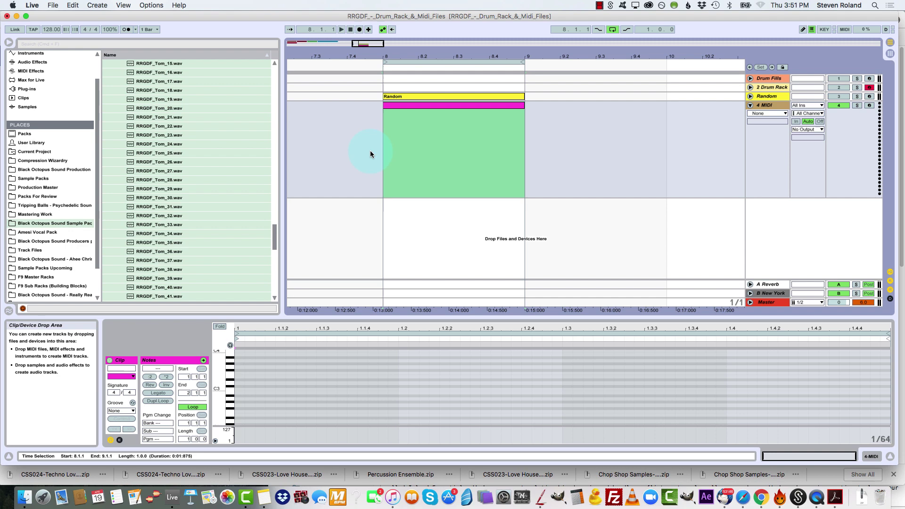
click(408, 339)
key(shift+Tab)
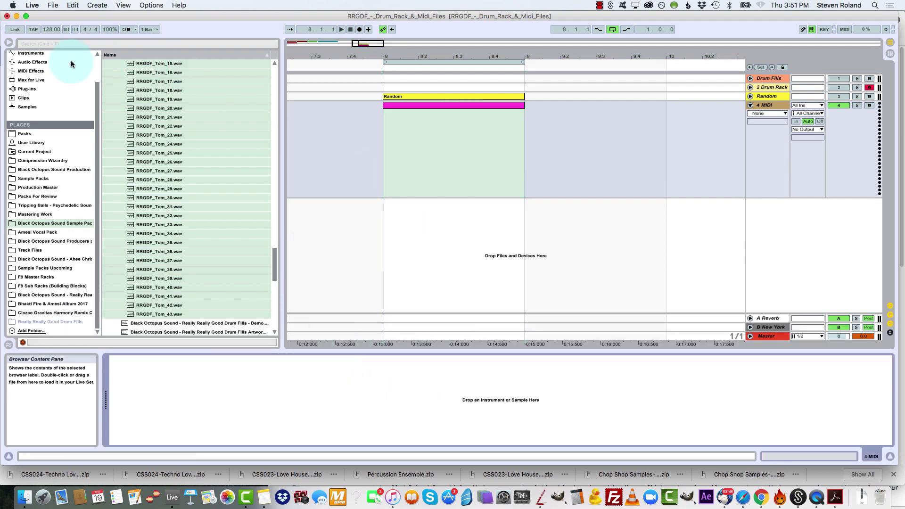
scroll(40, 127, up, 3)
click(35, 82)
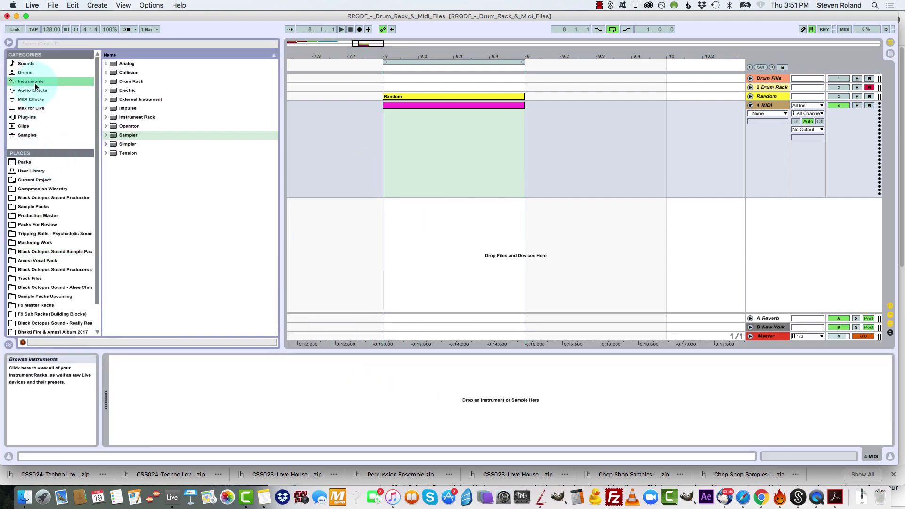
double_click(138, 82)
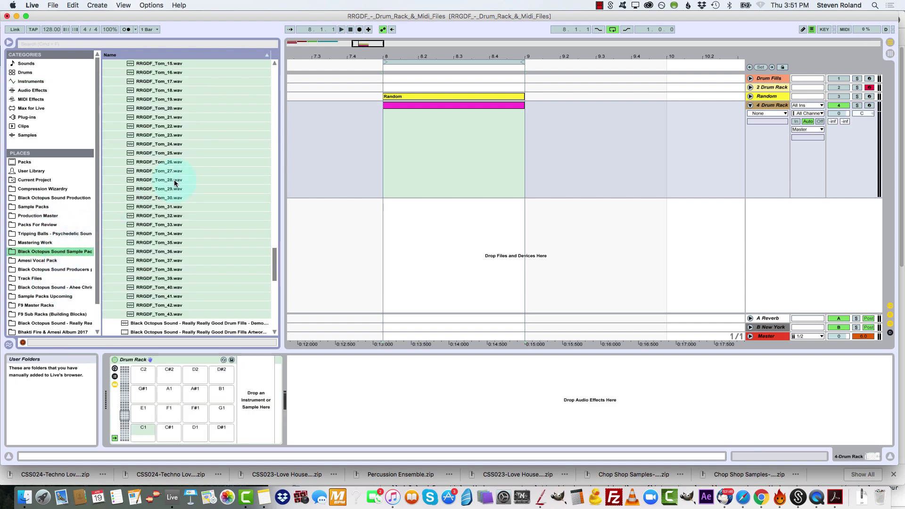
Select all RRGDF_OneShots samples from RRGDF_Kick_01.wav to RRGDF_Tom_43.wav and load them into the Drum Rack starting at pad C1
scroll(182, 195, up, 5)
click(171, 136)
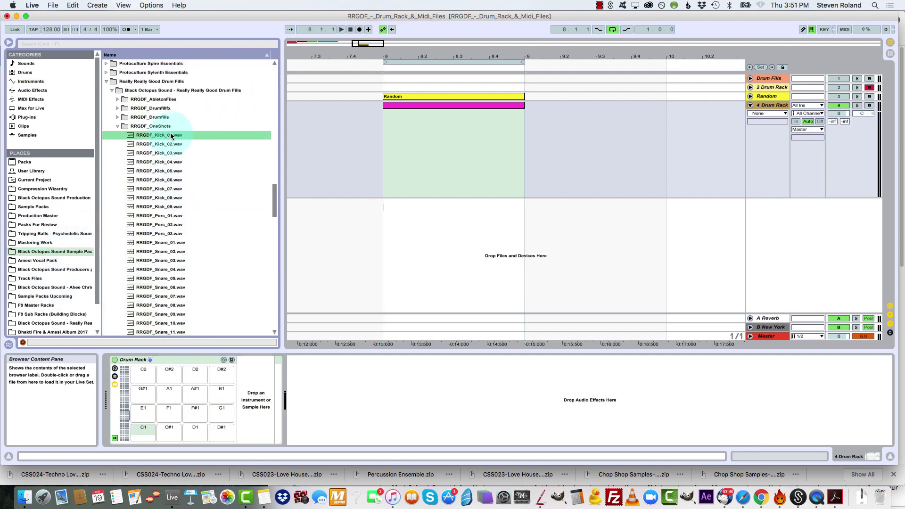
scroll(197, 267, down, 15)
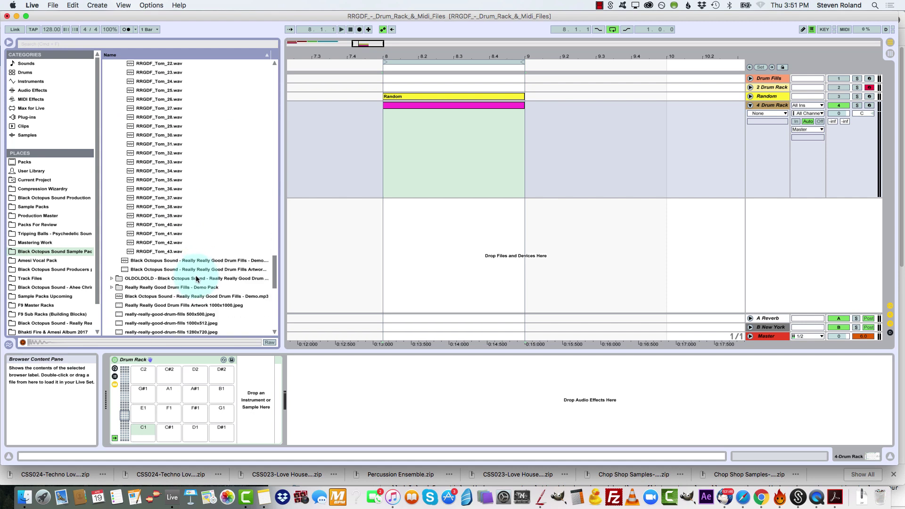
shift+click(165, 252)
scroll(189, 235, up, 12)
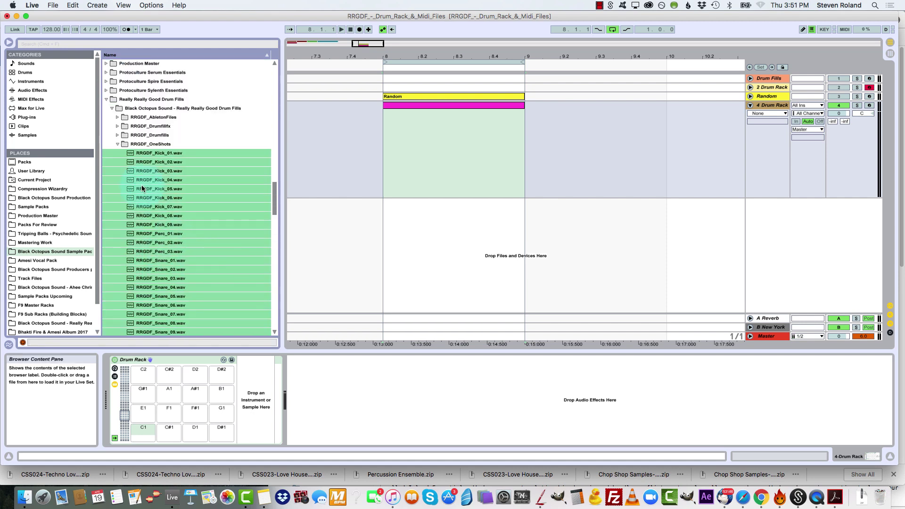
drag(142, 189, 143, 432)
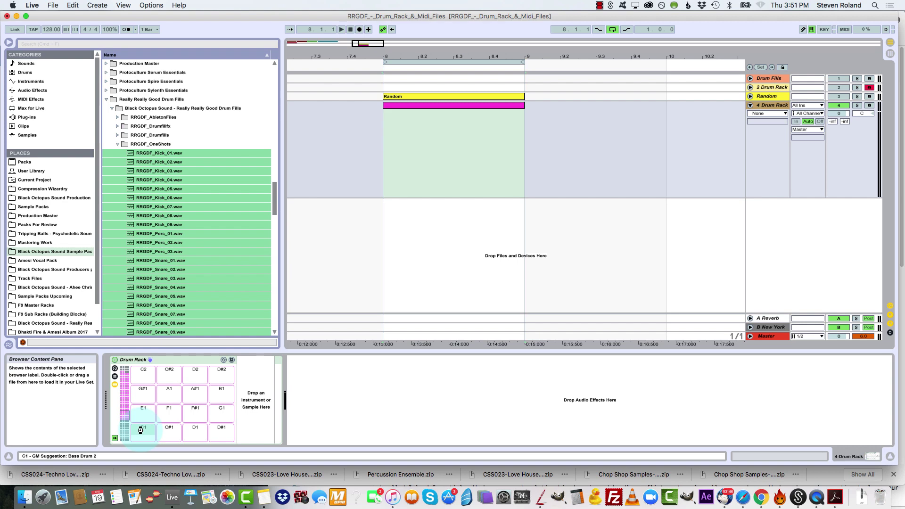
drag(140, 431, 141, 432)
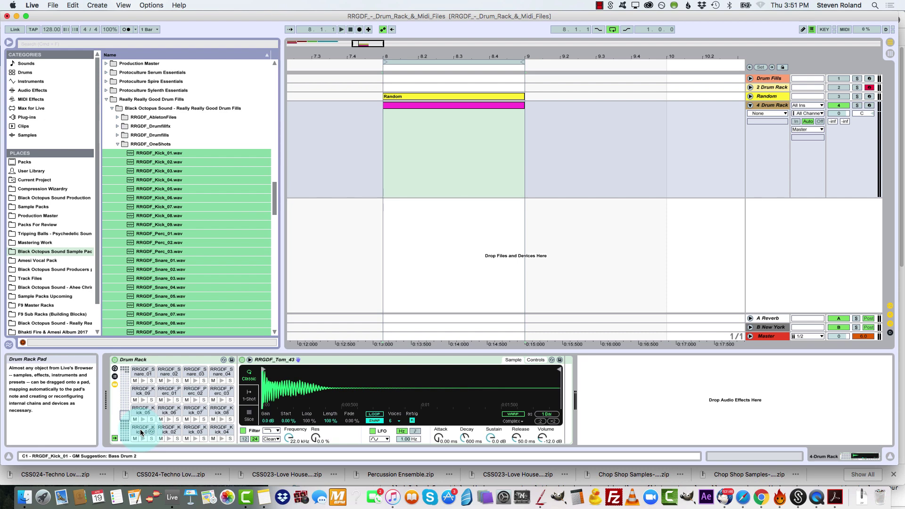
Inspect the Drum Rack's pads from RRGDF_Kick_01 up to RRGDF_Tom_43, and return to the lowest pads
click(141, 432)
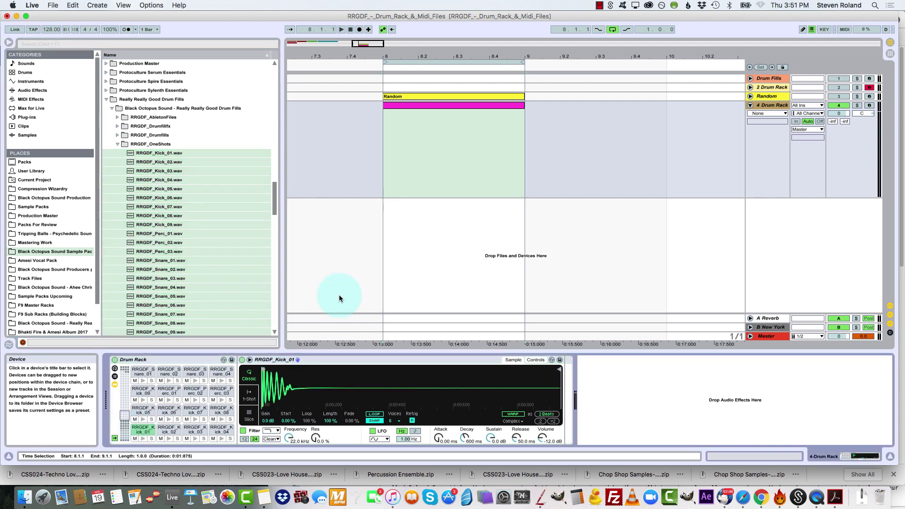
drag(124, 415, 125, 397)
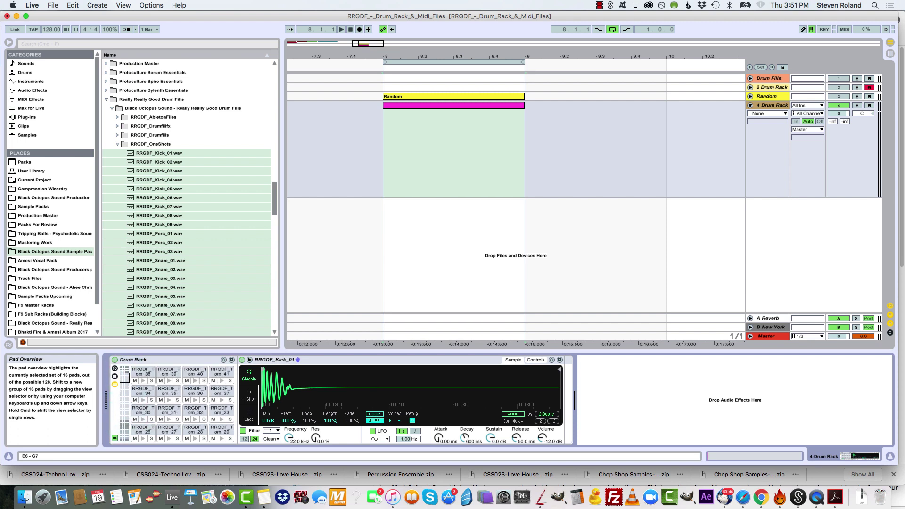
drag(124, 378, 125, 371)
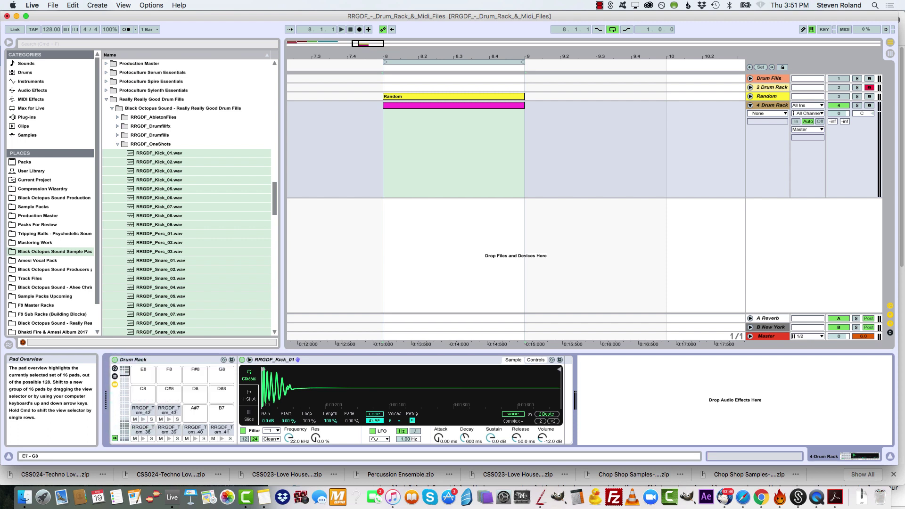
click(162, 413)
click(124, 415)
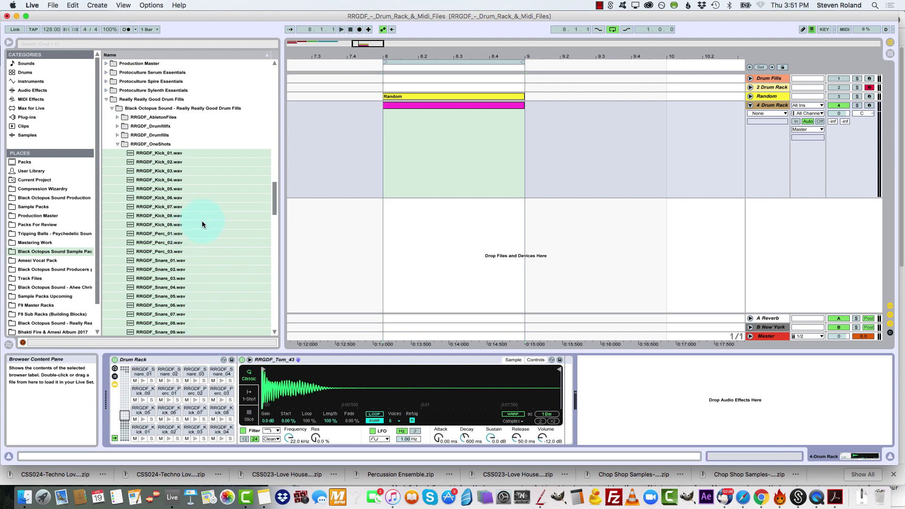
Search the browser for ARP within MIDI Effects, and clear the search to list all MIDI effects
click(58, 29)
click(60, 40)
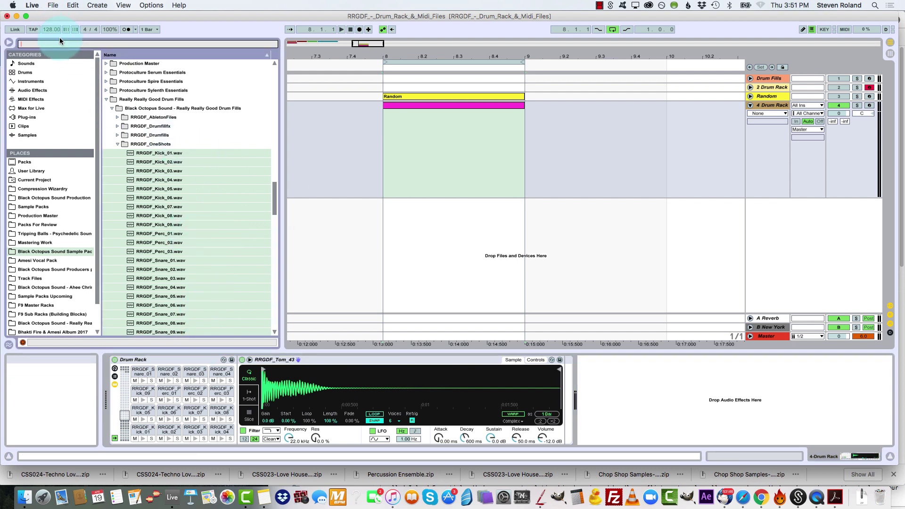
text(ARP)
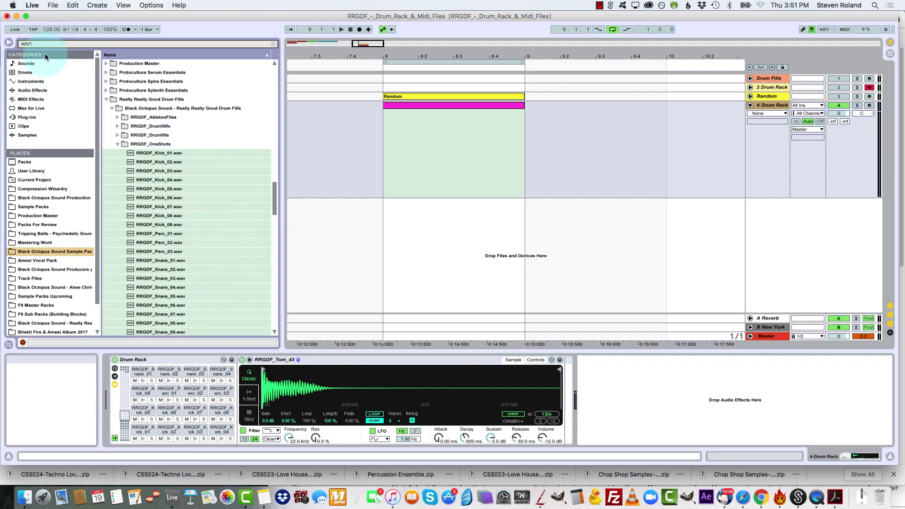
click(33, 99)
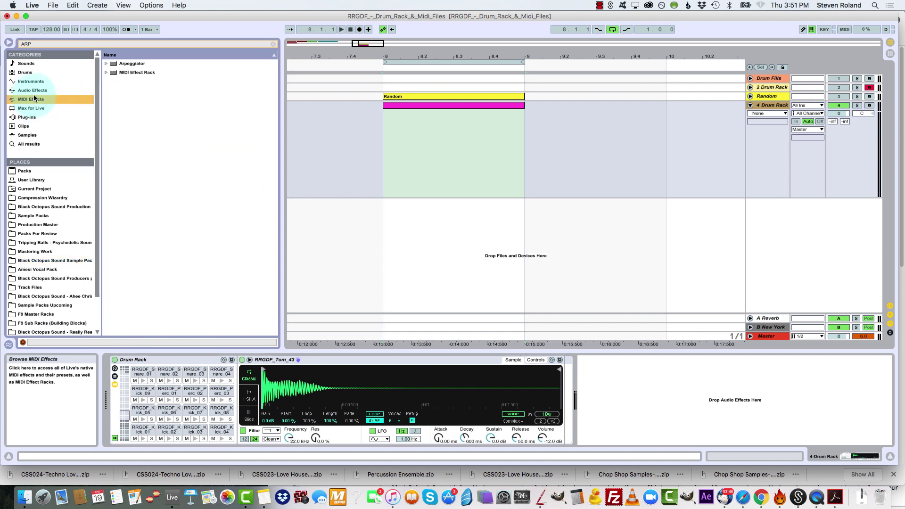
click(122, 67)
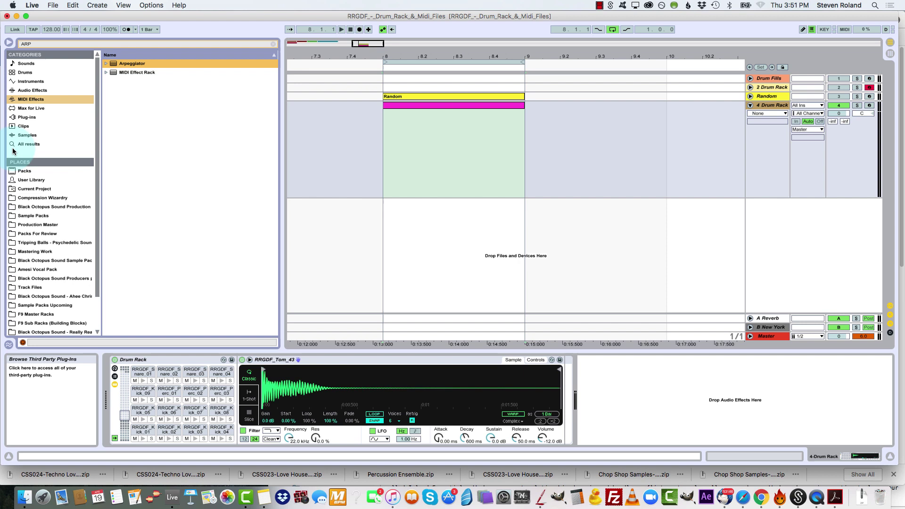
click(48, 44)
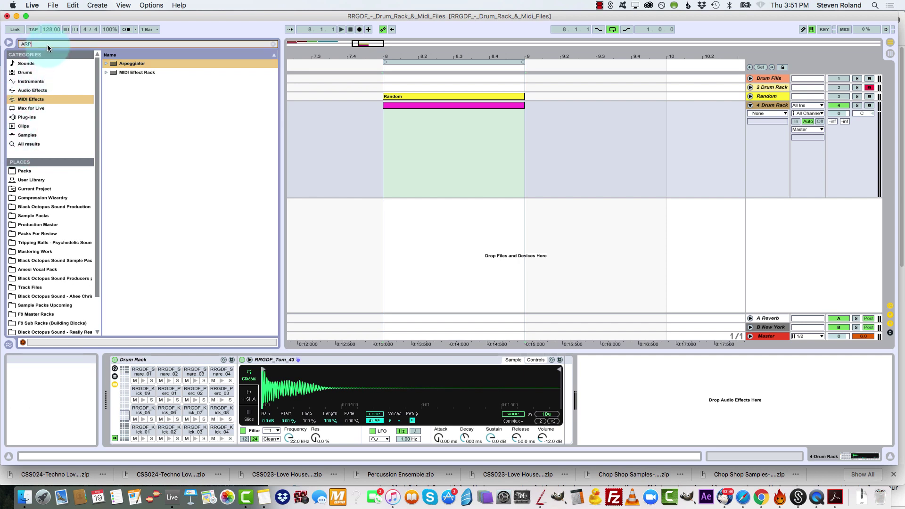
key(BackSpace)
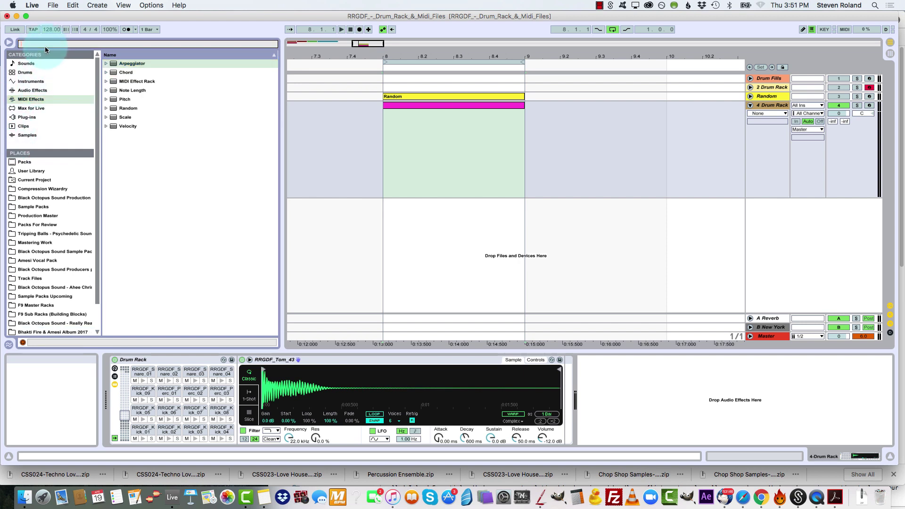
Try placing the Random and Arpeggiator MIDI effects in front of the Drum Rack, and undo both additions
click(124, 108)
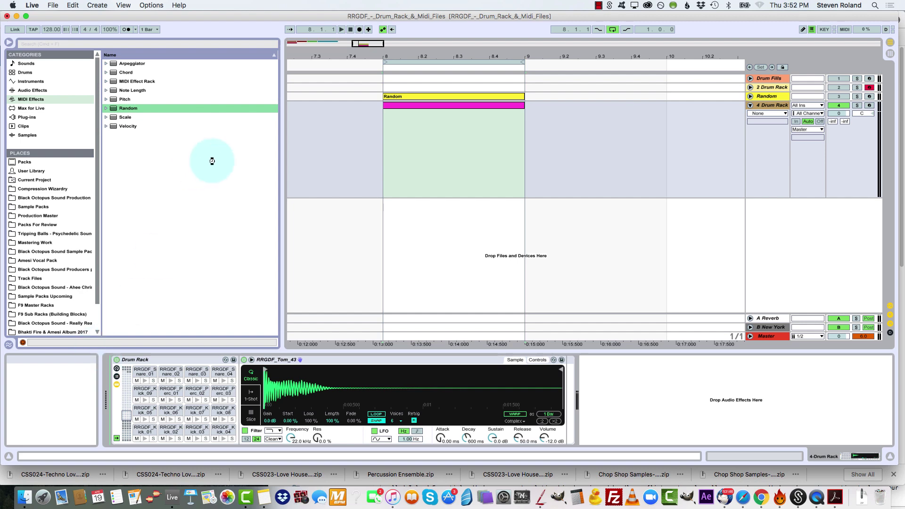
key(Return)
drag(133, 65, 111, 406)
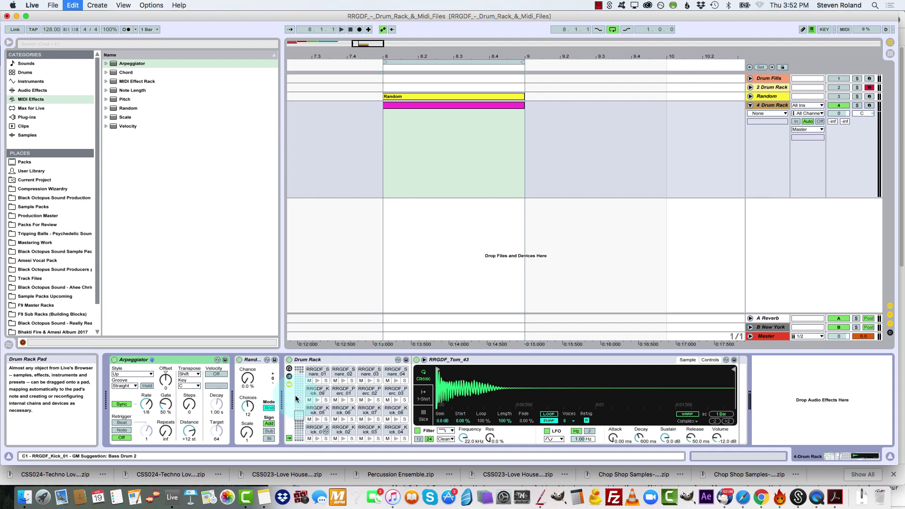
key(super+z)
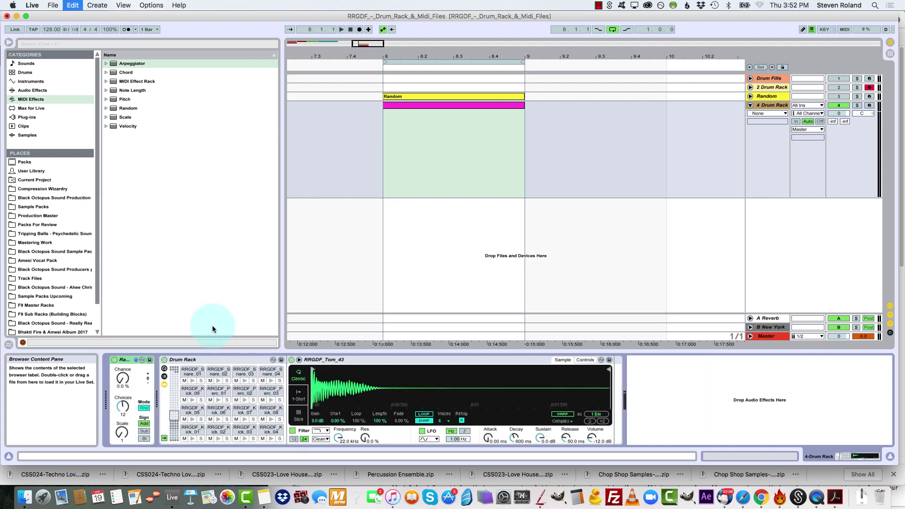
key(super+z)
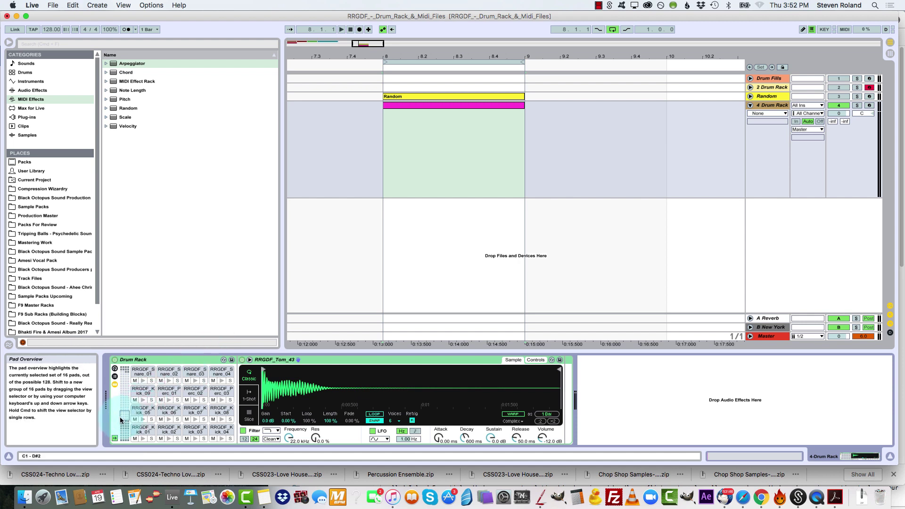
Place the Arpeggiator in front of the Drum Rack, with the Random device between the two
drag(127, 111, 111, 390)
drag(127, 108, 247, 407)
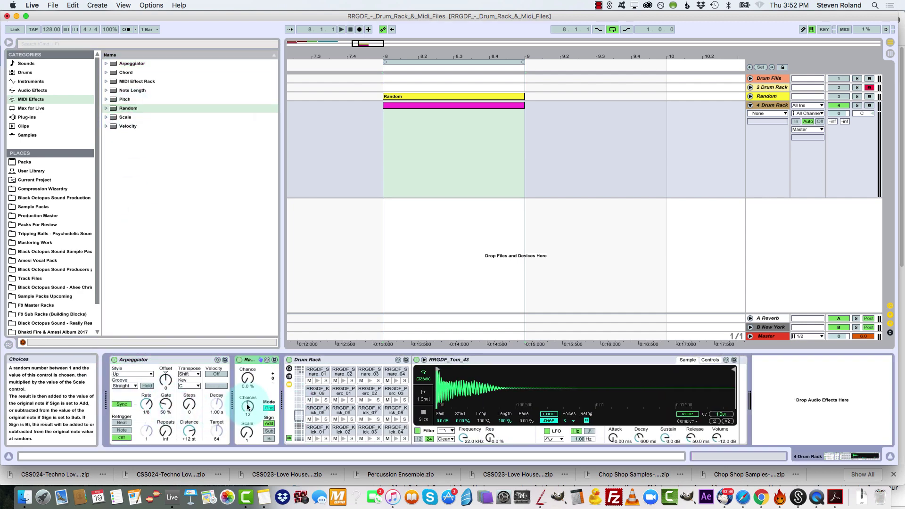
Draw a single note across the whole bar on the RRGDF_Kick_01 row of the new clip and play it
double_click(424, 106)
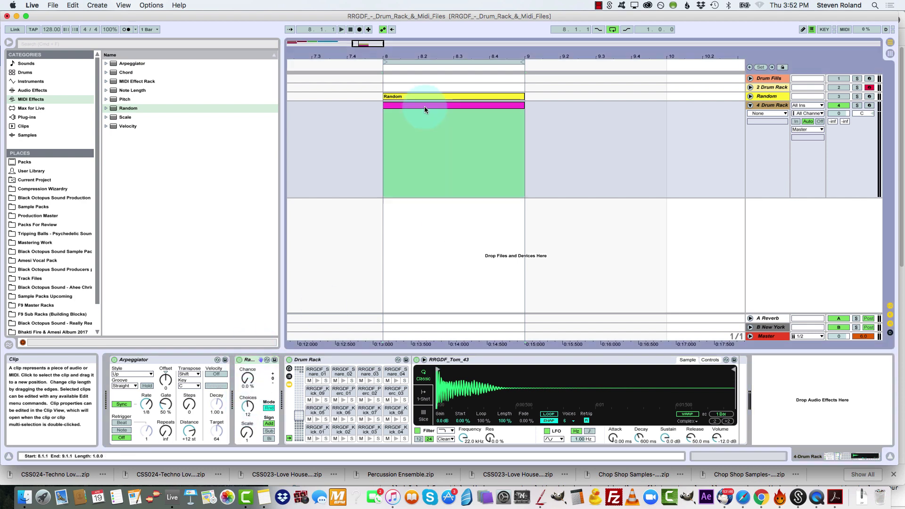
click(422, 341)
scroll(384, 409, down, 10)
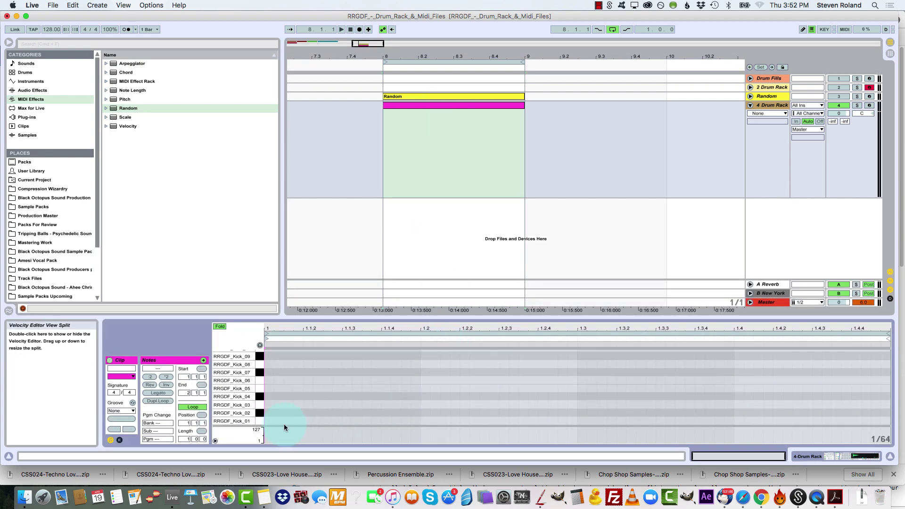
mouse_move(271, 419)
mouse_down()
mouse_move(877, 421)
mouse_move(885, 433)
mouse_up()
key(space)
Stop playback and set the Arpeggiator's synced Rate to 1/24
key(shift+Tab)
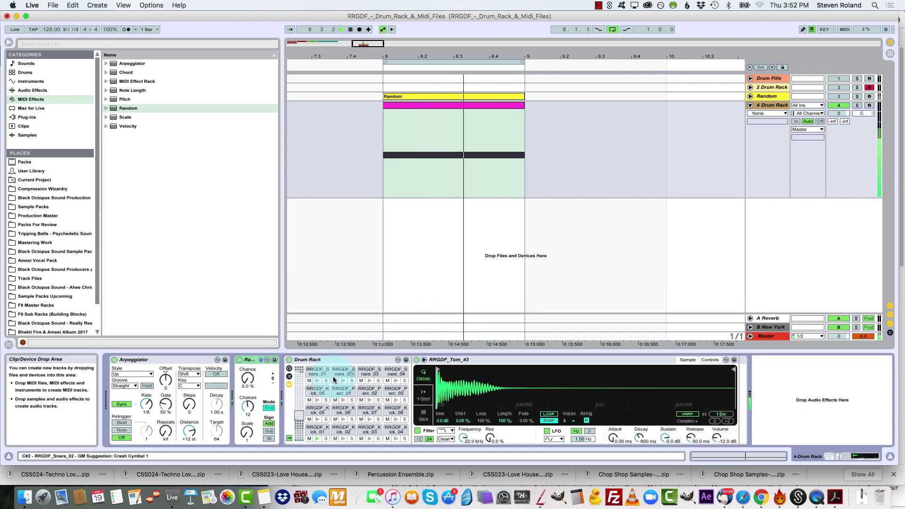
click(146, 412)
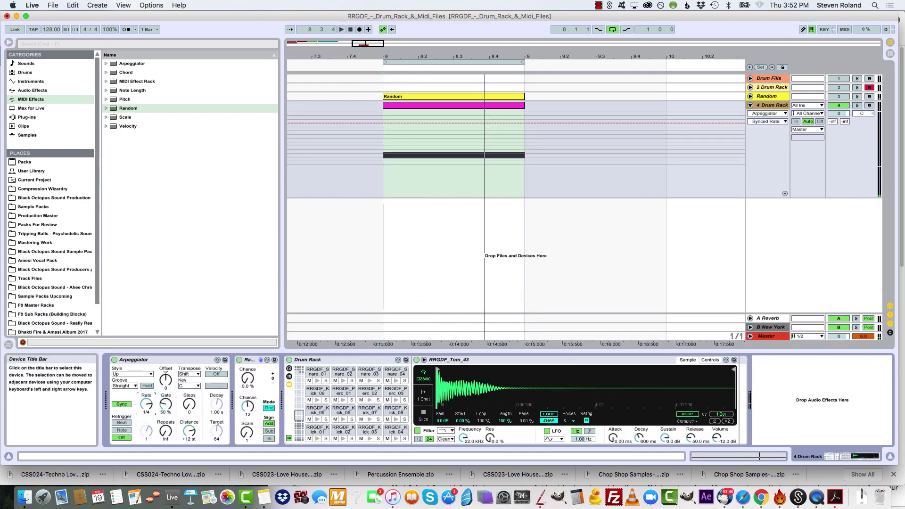
drag(147, 406, 146, 396)
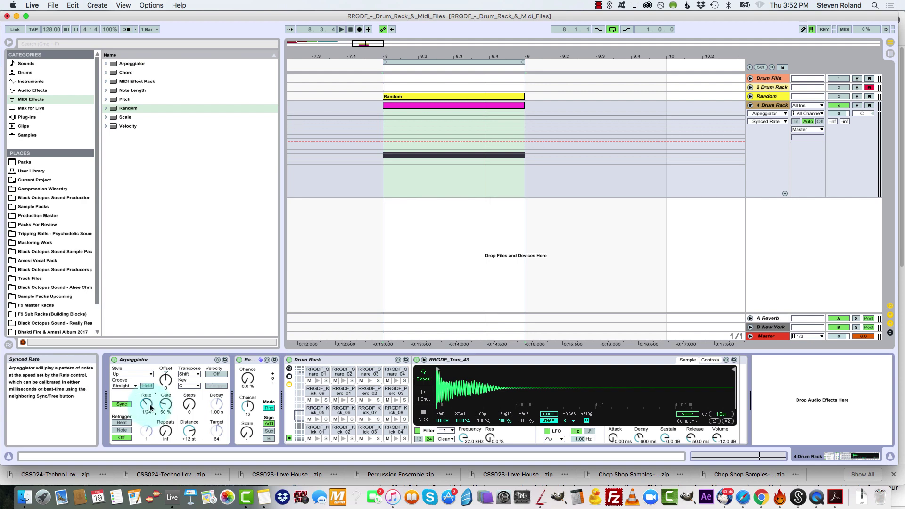
Set the Arpeggiator to a 1/16 synced Rate, Swing 16 Groove and 47% Gate
key(space)
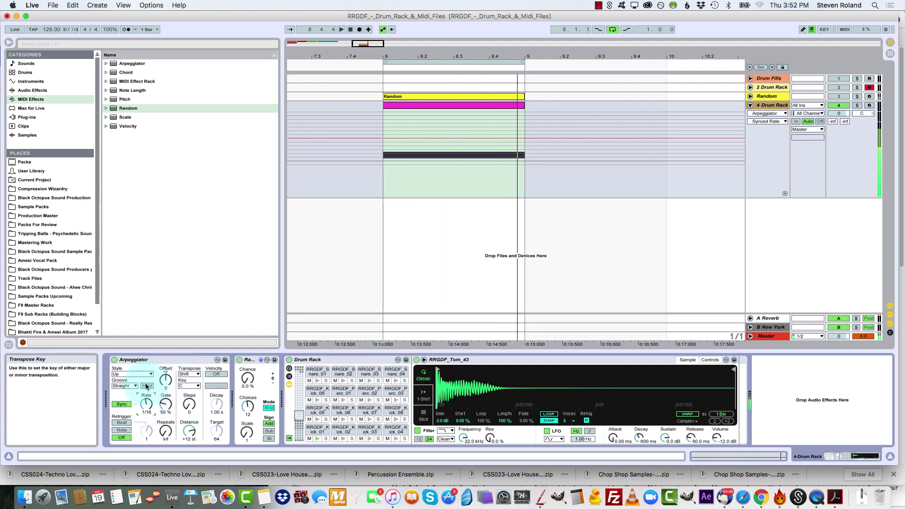
click(125, 386)
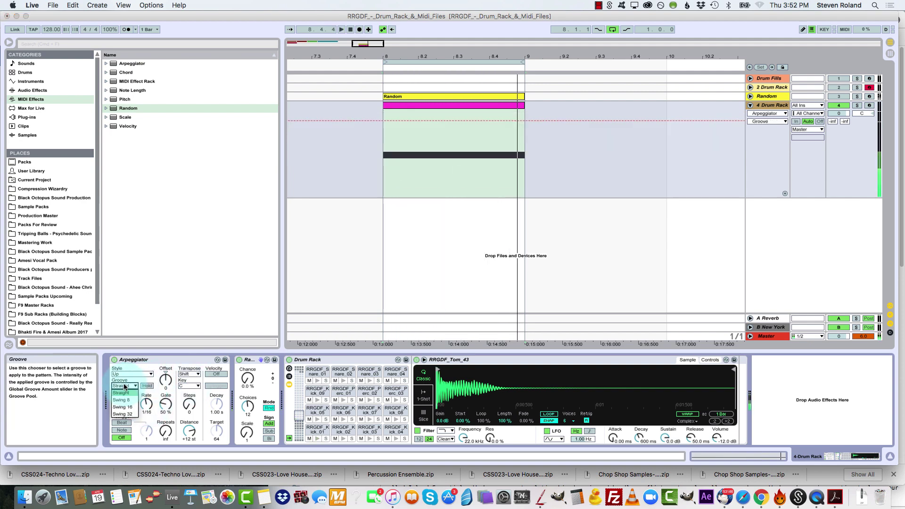
click(122, 407)
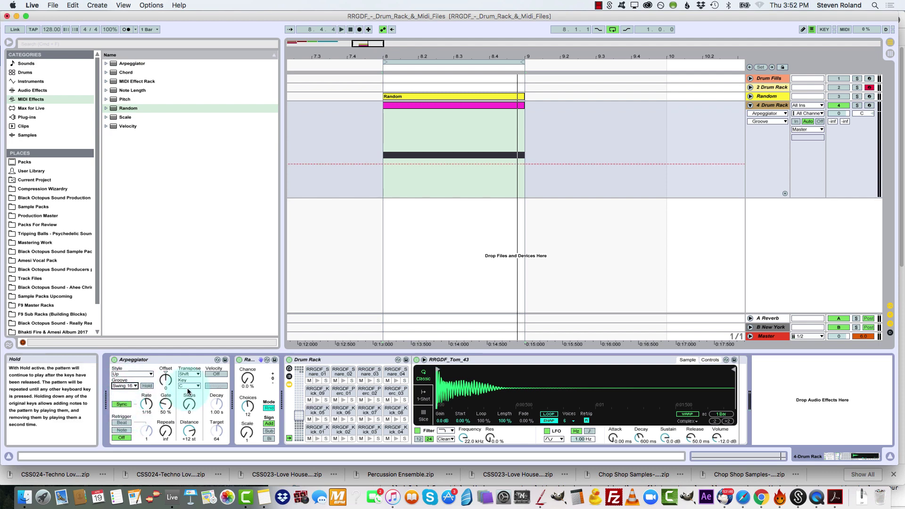
mouse_move(165, 405)
mouse_down()
mouse_move(165, 378)
mouse_move(165, 418)
mouse_up()
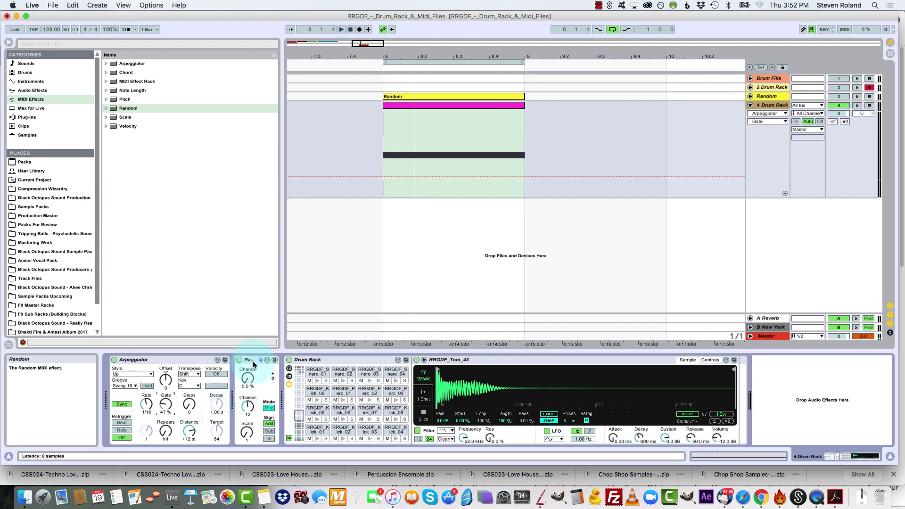
Set the Random device's Chance to 85% while auditioning the note clip, and stop playback
drag(243, 387, 244, 353)
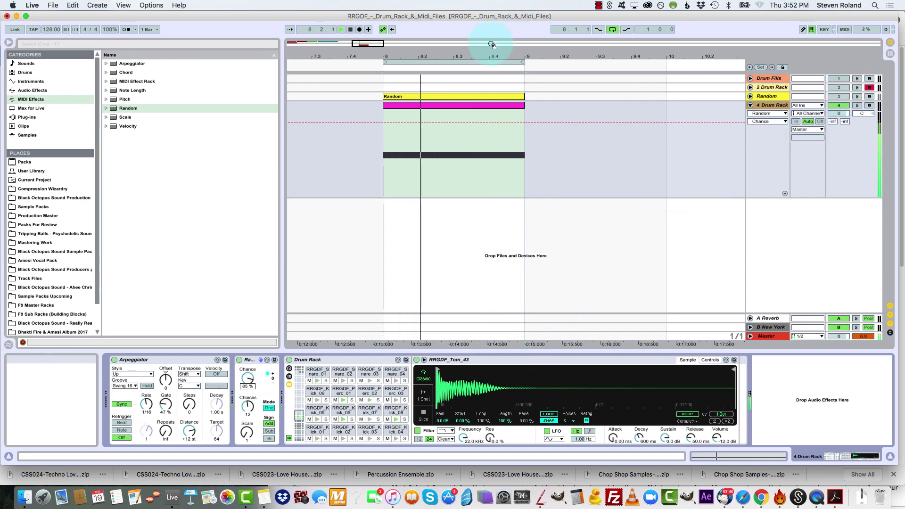
key(space)
click(457, 109)
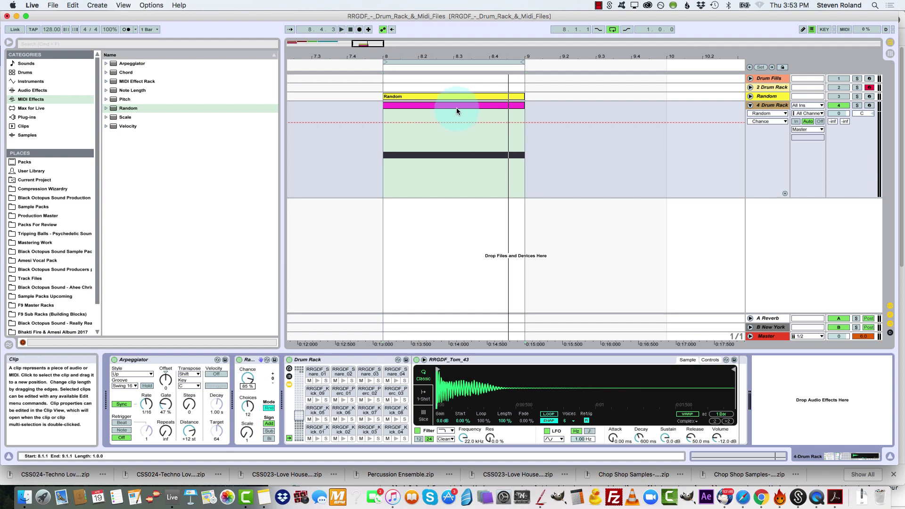
Group the Arpeggiator, Random and Drum Rack into an Instrument Rack and show its macro controls
click(160, 360)
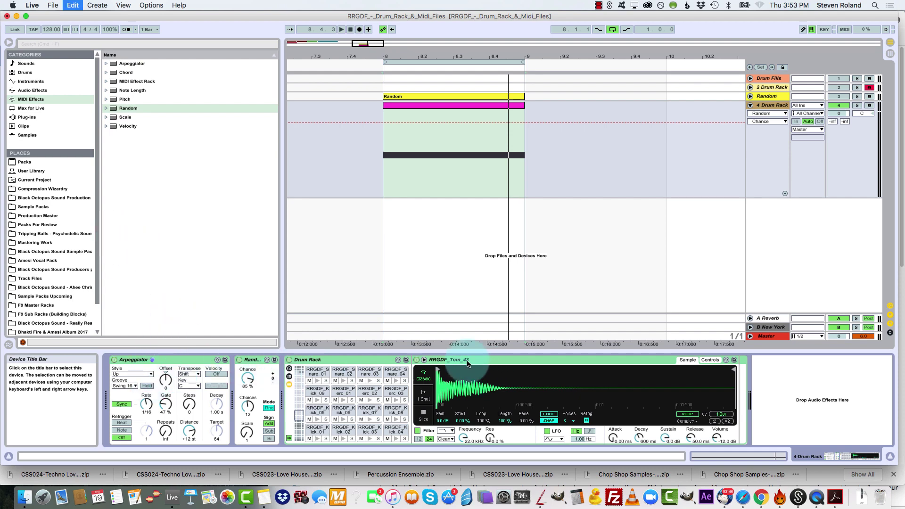
key(super+g)
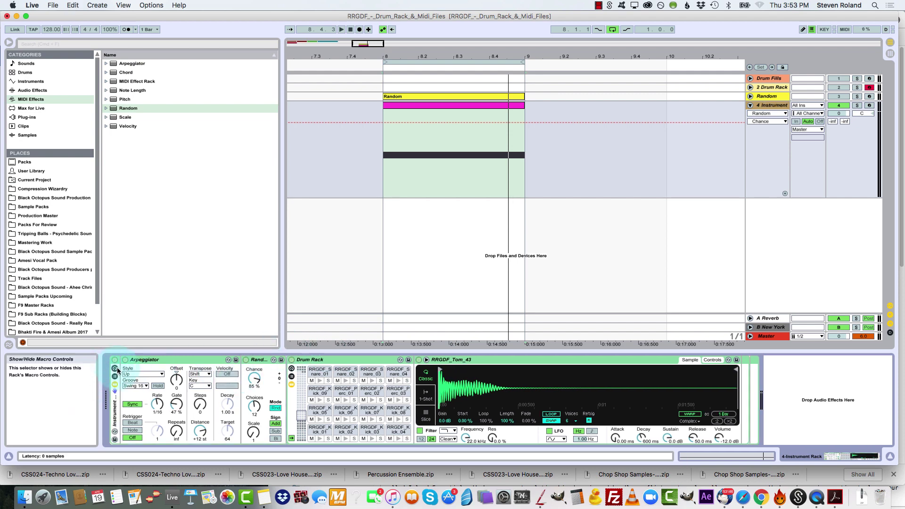
click(115, 374)
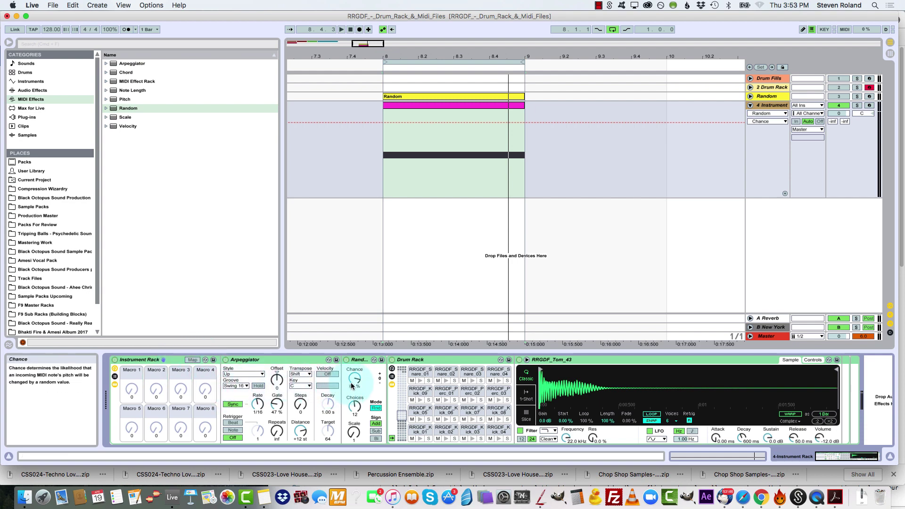
Map the Arpeggiator's Rate to Macro 1 and its Gate to Macro 2
right_click(265, 401)
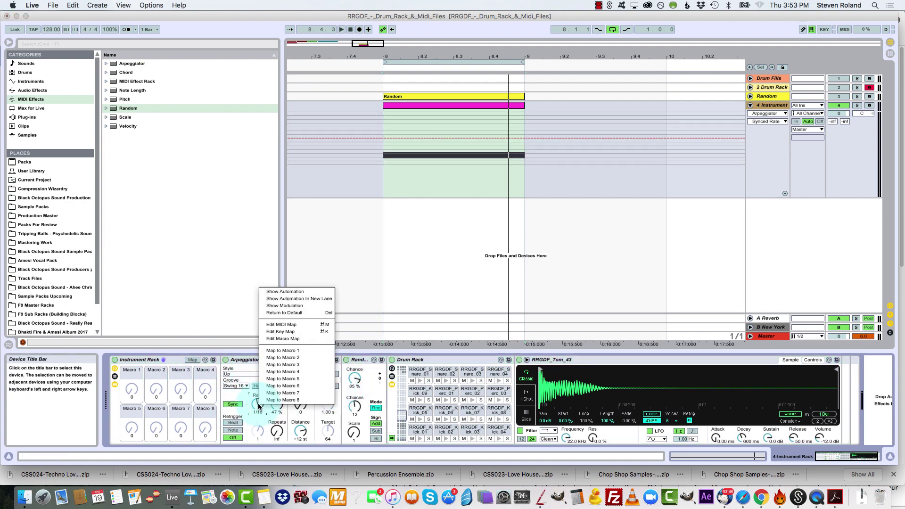
click(286, 351)
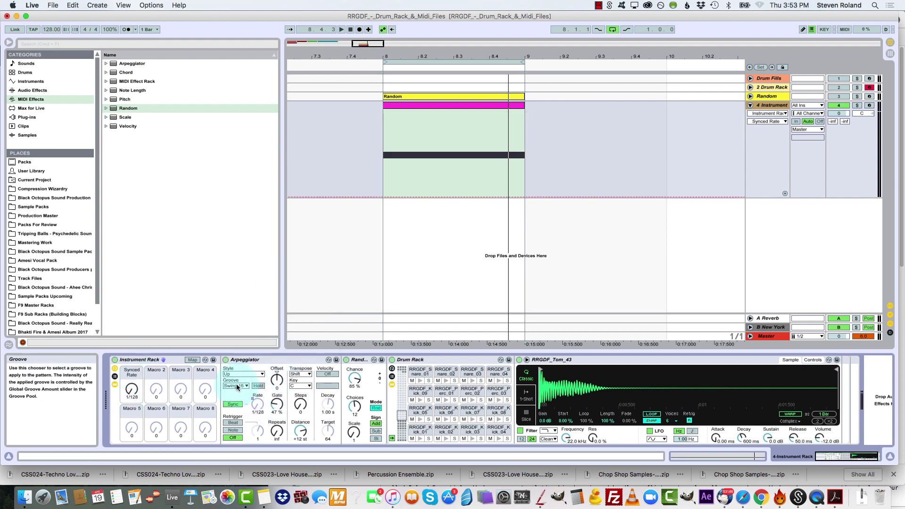
right_click(276, 405)
click(304, 359)
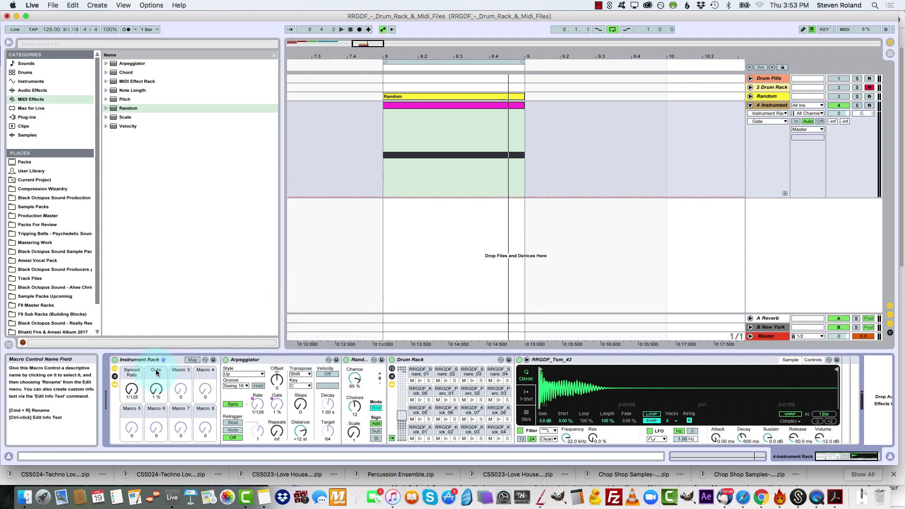
Map the Arpeggiator's Groove to Macro 3 and the Random device's Chance to Macro 4
right_click(235, 387)
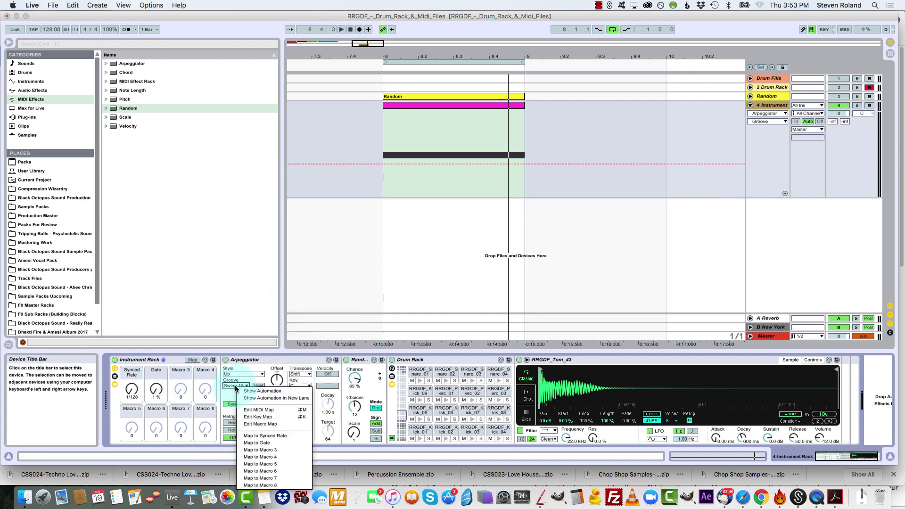
click(259, 450)
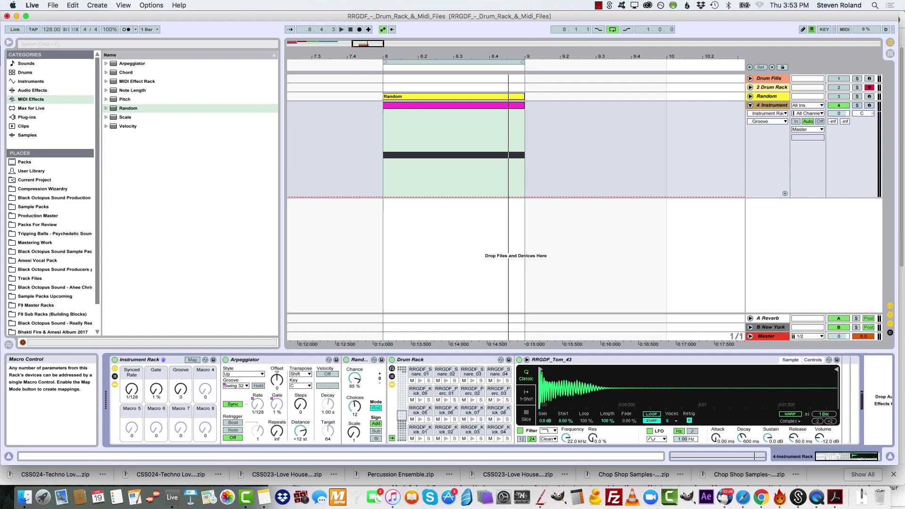
mouse_move(180, 389)
mouse_down()
mouse_move(181, 365)
mouse_move(180, 392)
mouse_up()
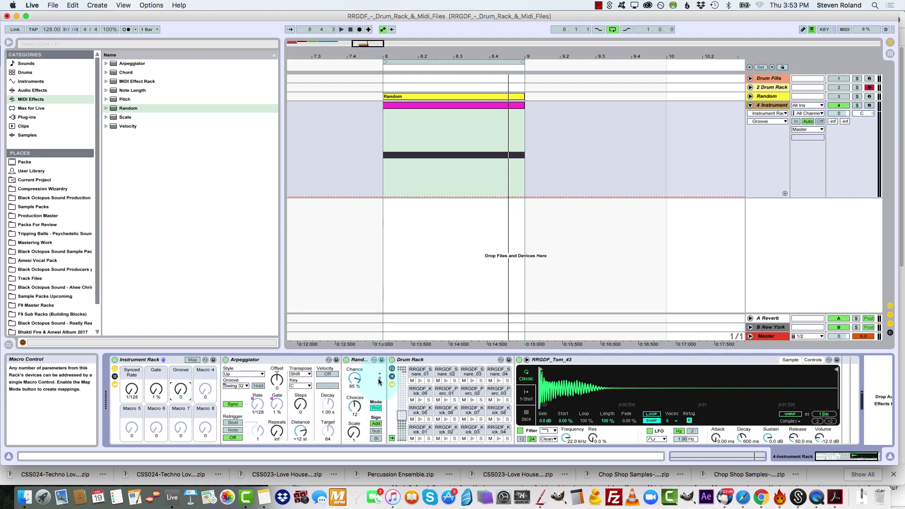
right_click(355, 378)
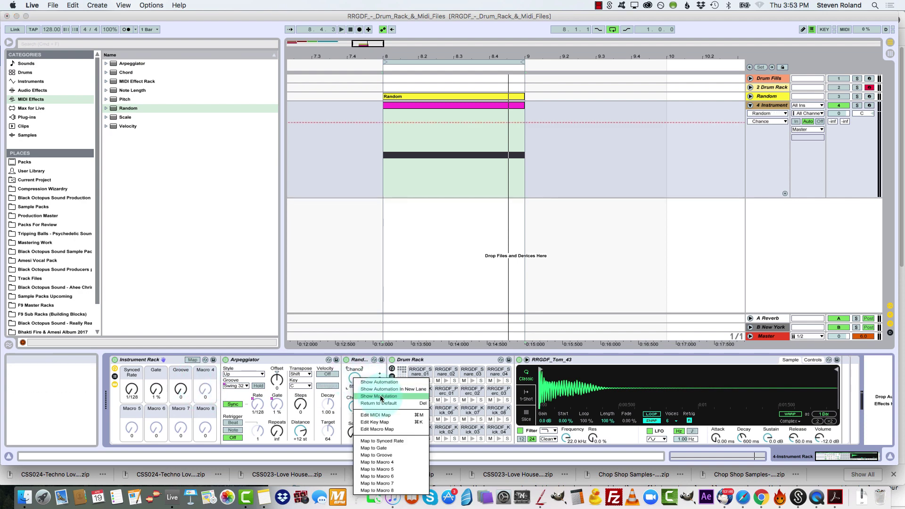
click(377, 463)
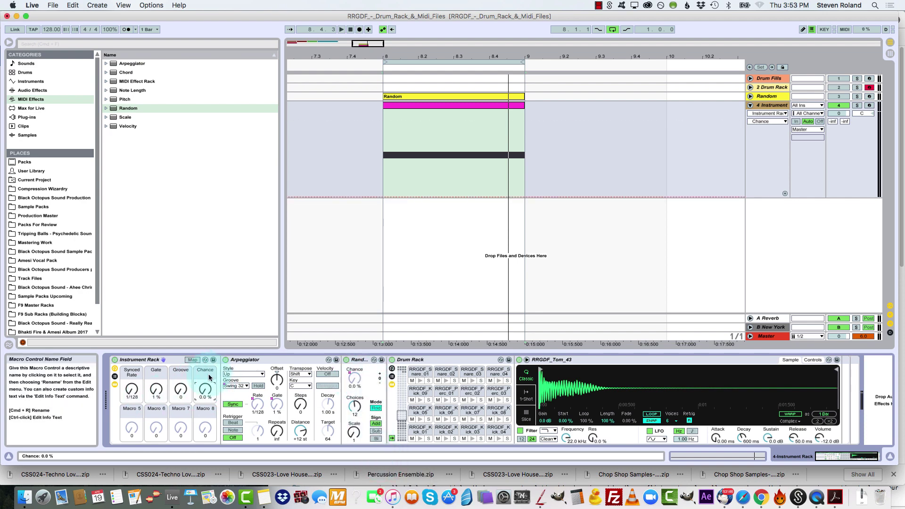
Rename the Chance macro to Random, the Gate macro to Tighten and the Synced Rate macro to Rate
key(super+t)
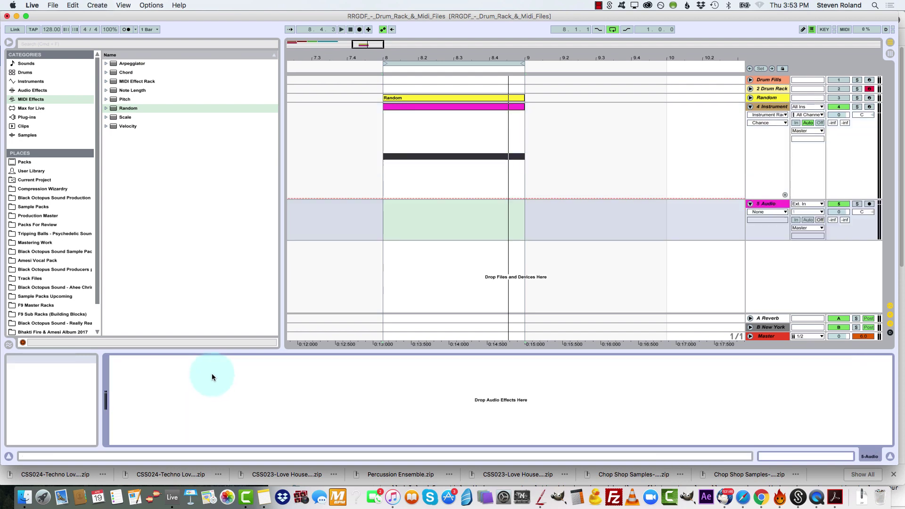
click(524, 126)
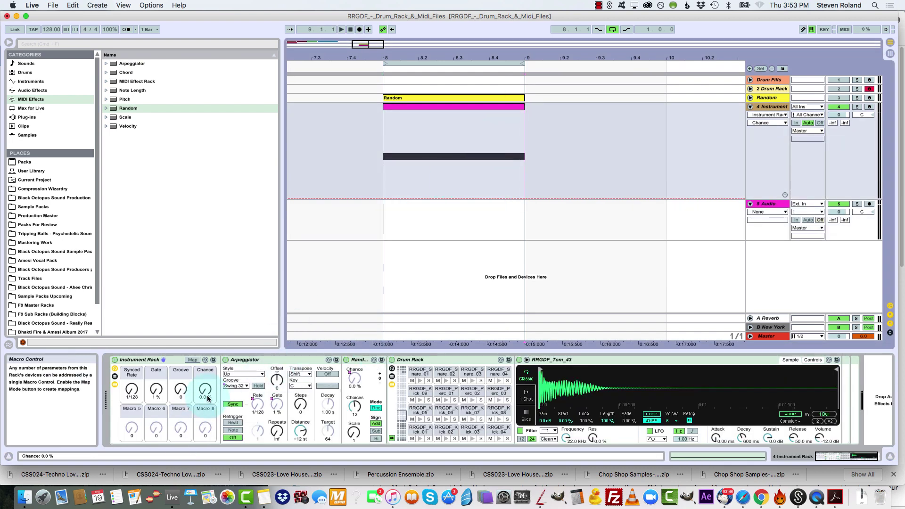
click(209, 372)
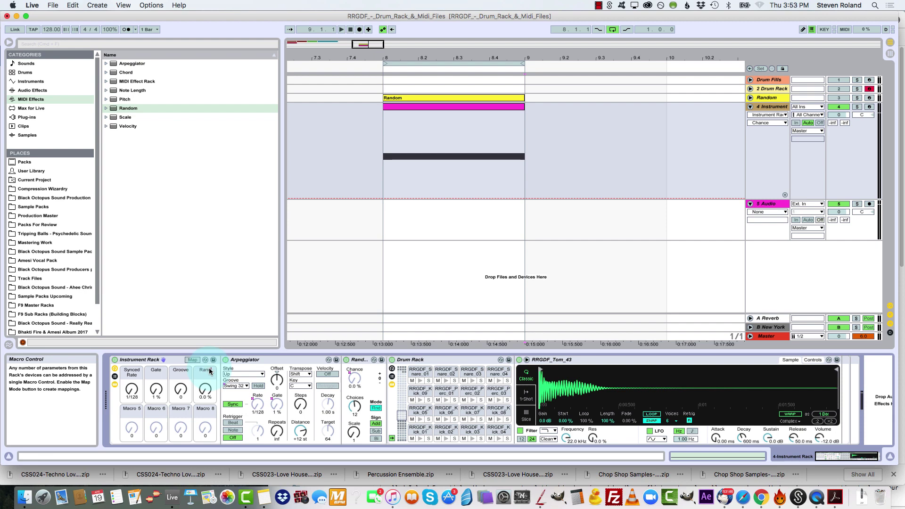
click(154, 372)
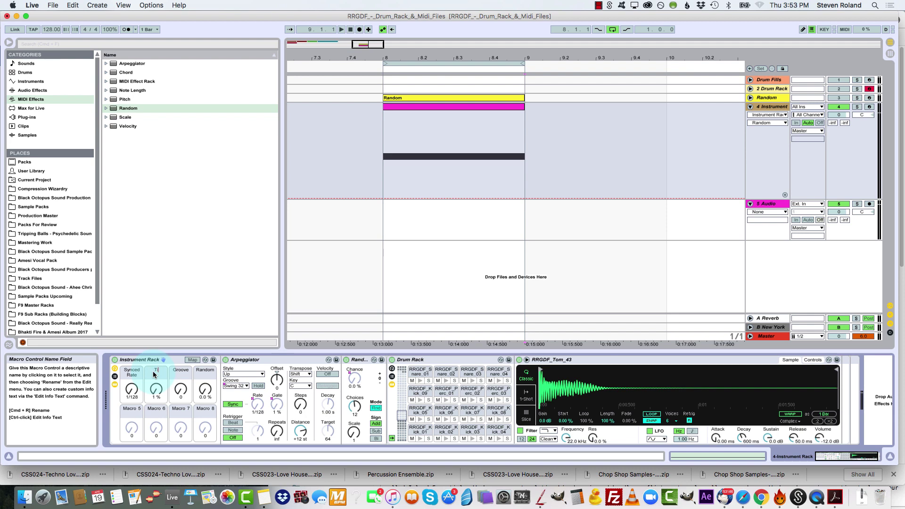
click(154, 375)
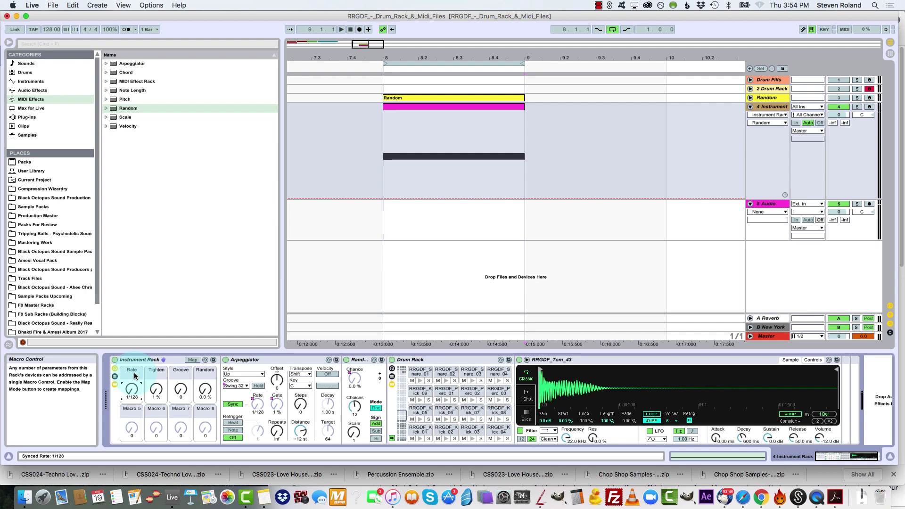
Limit the Rate macro's mapping to a minimum of 1/4 and a maximum of 1/16, and leave macro mapping
click(193, 360)
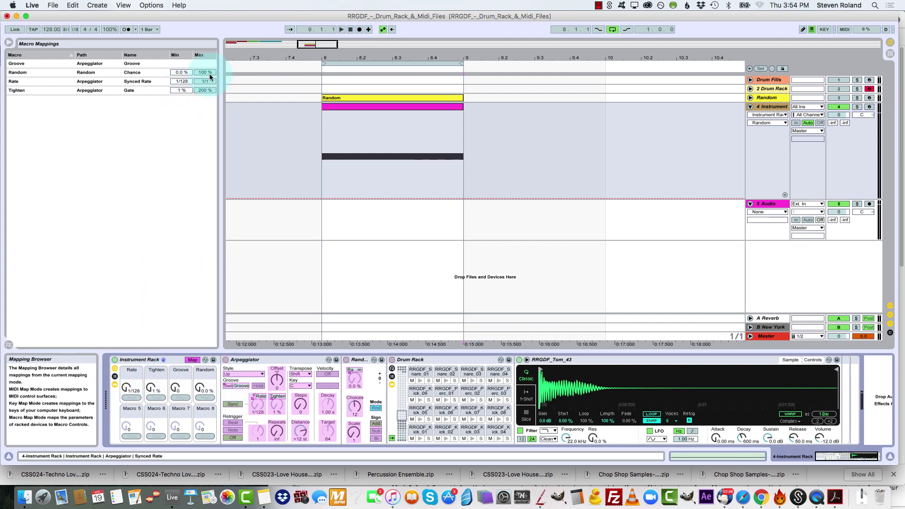
drag(181, 82, 182, 79)
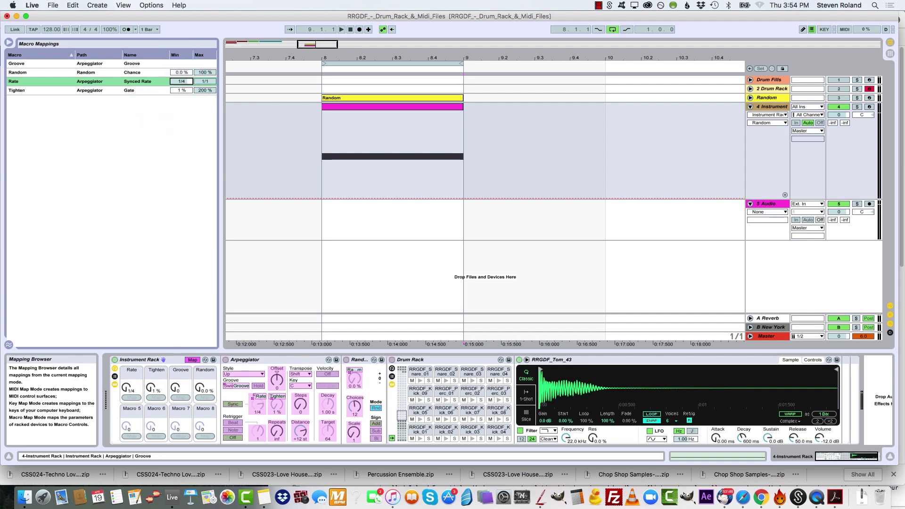
click(123, 391)
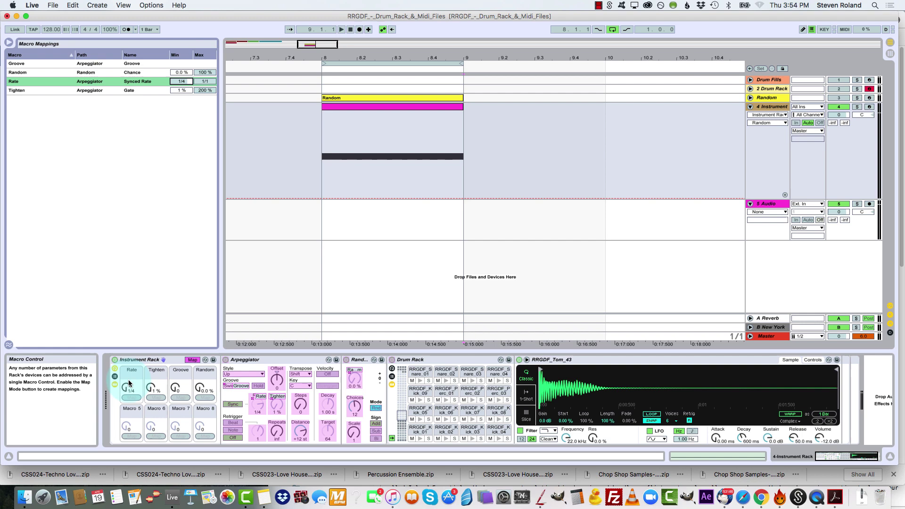
click(211, 80)
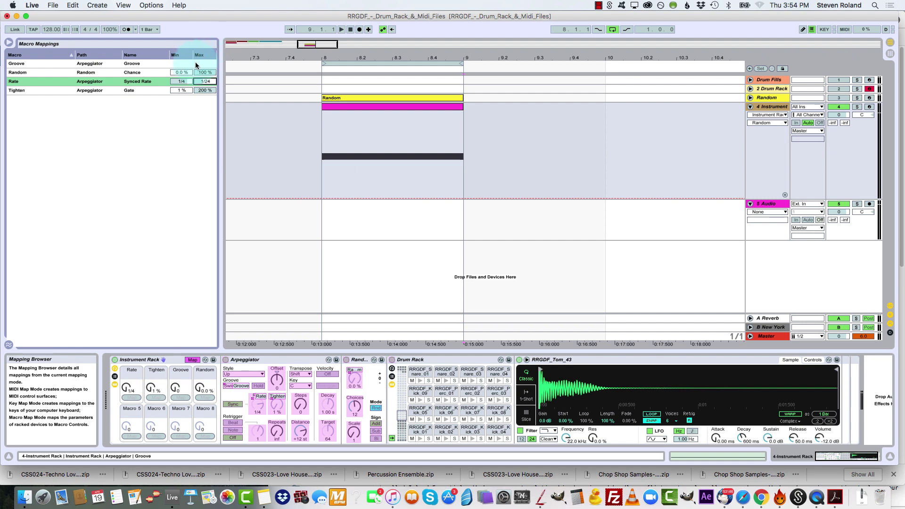
click(207, 80)
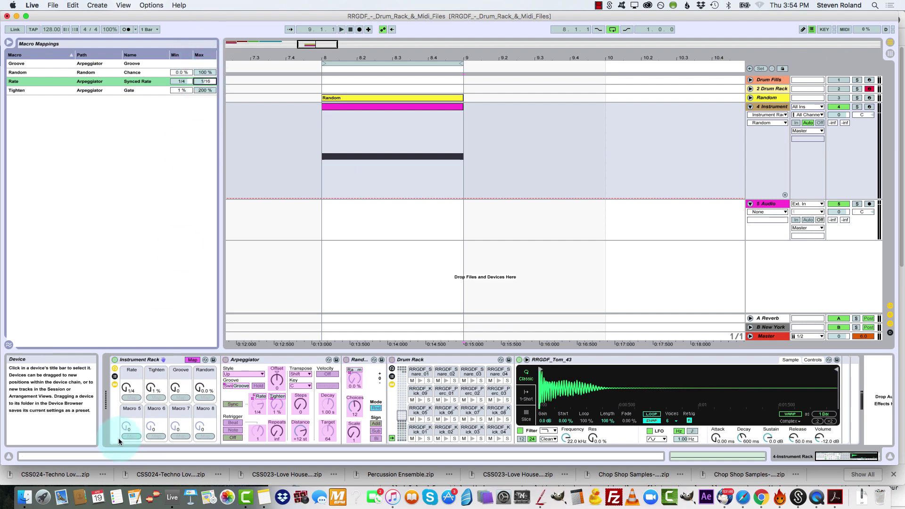
click(189, 362)
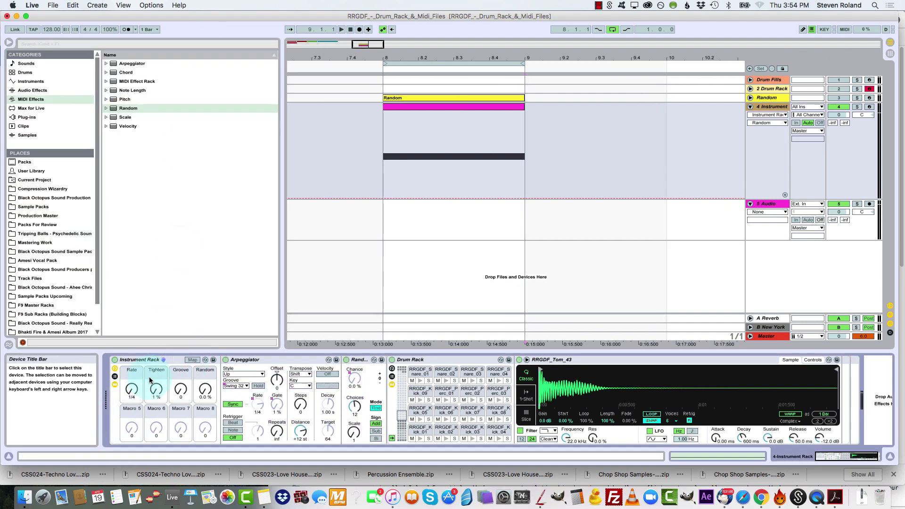
Test the Rate macro by turning it up to 1/16 and back down to 1/4
click(131, 390)
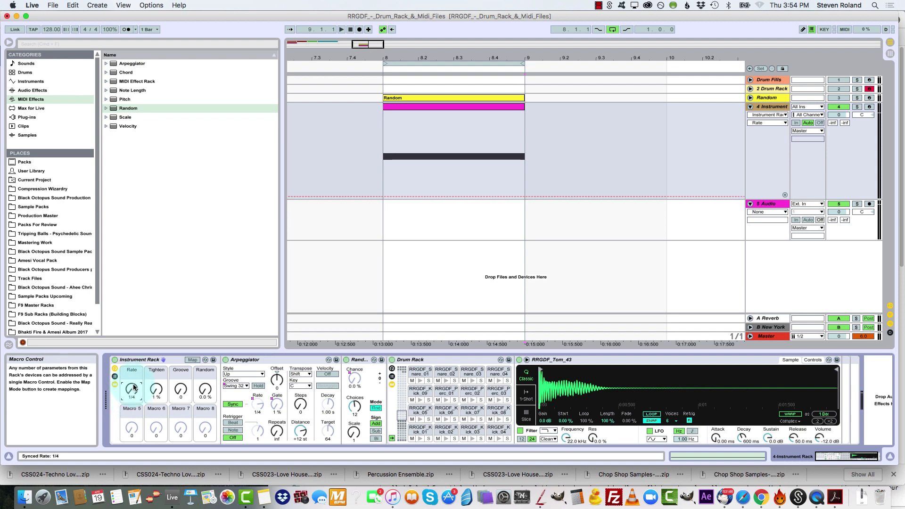
click(131, 391)
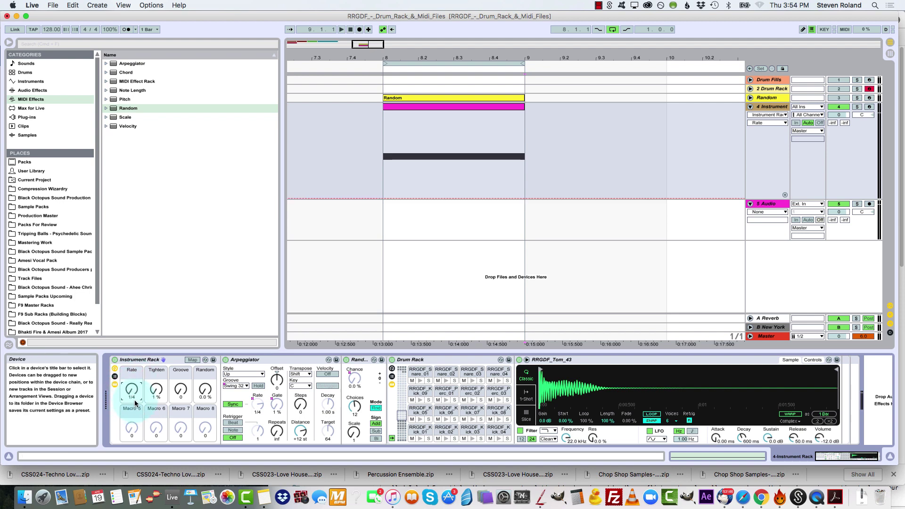
drag(130, 391, 147, 396)
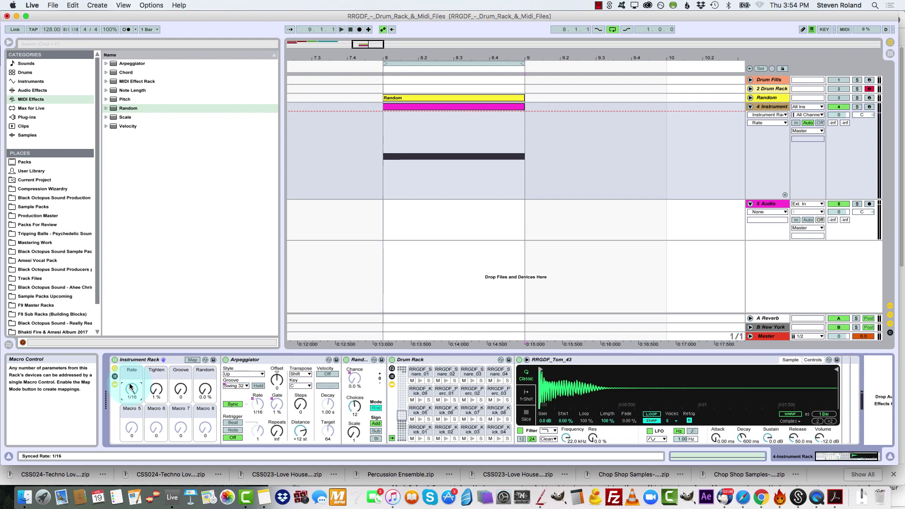
drag(131, 388, 130, 407)
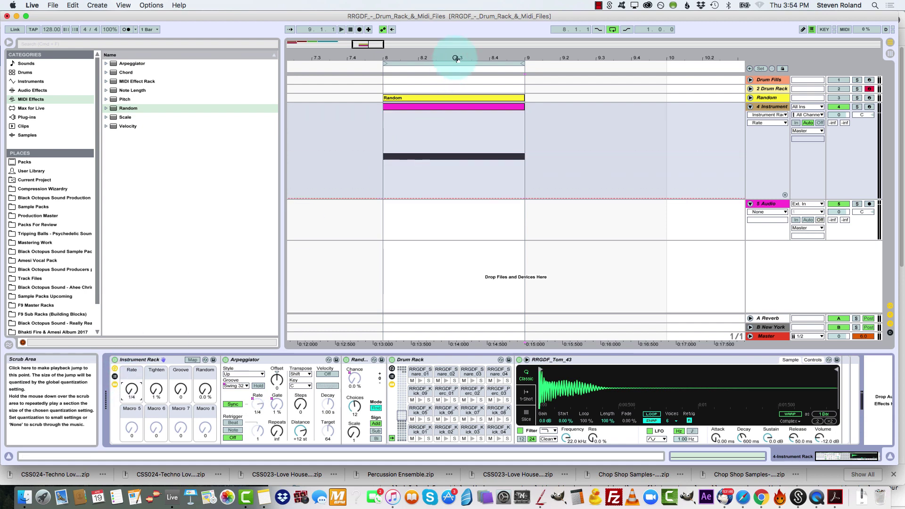
Select the clip on the Instrument Rack track at bar 8 and play it from its start
drag(456, 59, 487, 56)
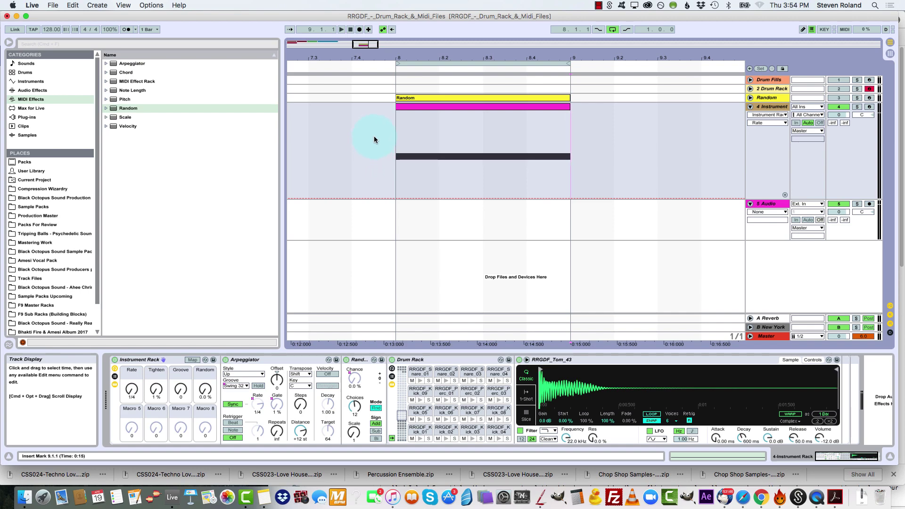
drag(465, 57, 458, 51)
click(427, 107)
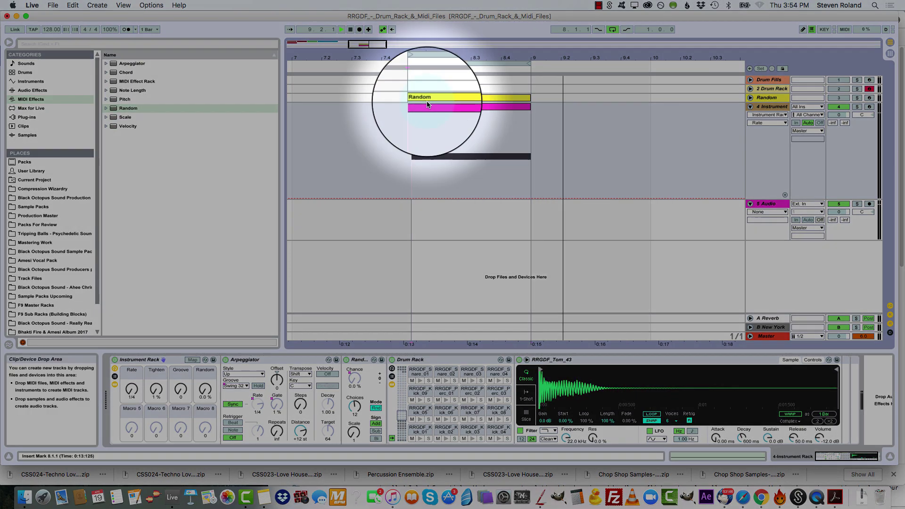
key(space)
Set the macros during playback to Rate 1/16, Tighten 53%, Groove 35 and Random 100%
drag(131, 389, 132, 346)
drag(133, 392, 154, 362)
drag(206, 391, 206, 332)
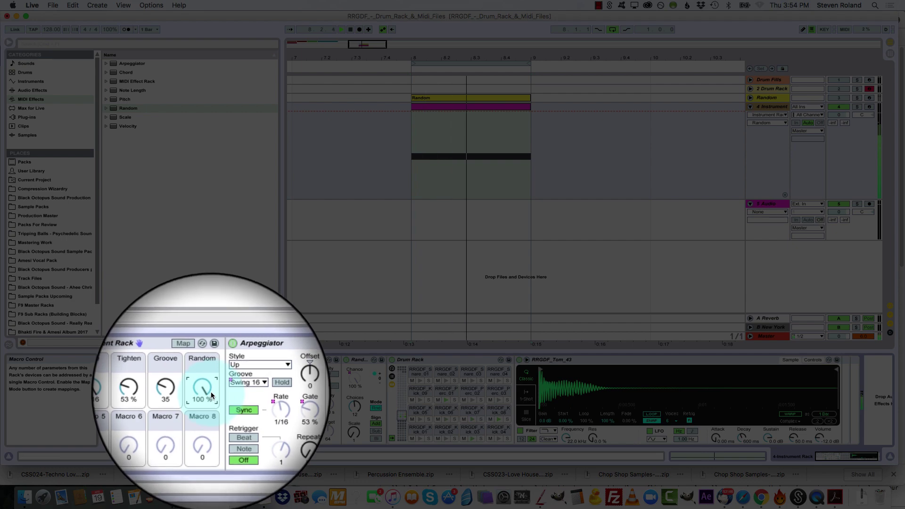
Lower the Random macro to about 88% and raise the Tighten macro during playback
drag(210, 392, 203, 394)
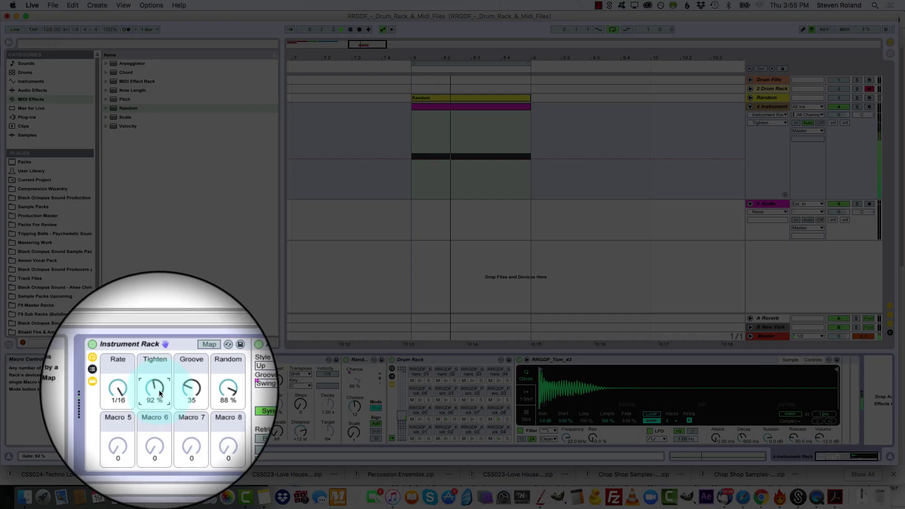
drag(160, 389, 159, 378)
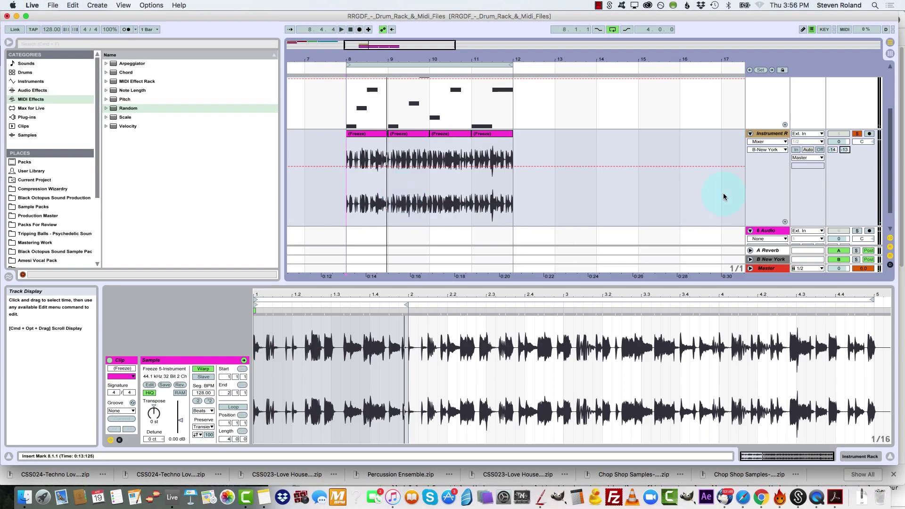
Select the first frozen audio clip at bar 8 and loop the arrangement over its one-bar length
scroll(763, 165, up, 1)
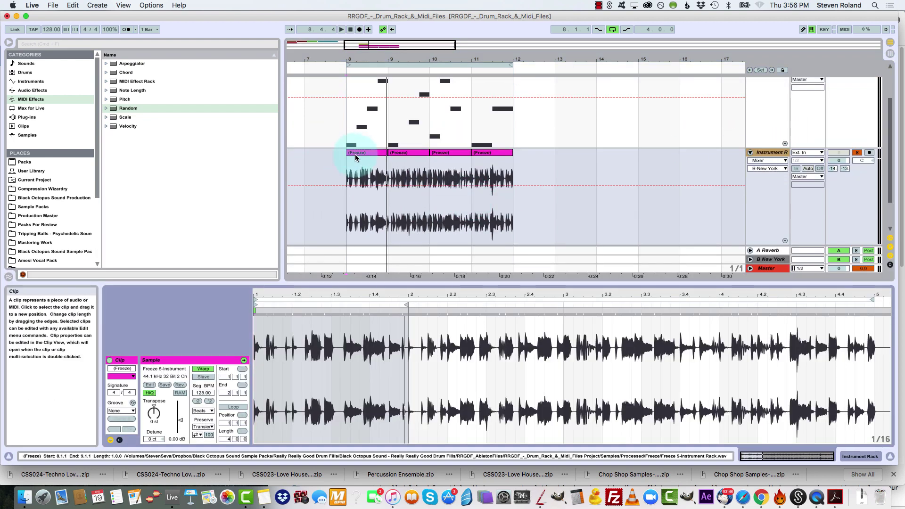
click(371, 156)
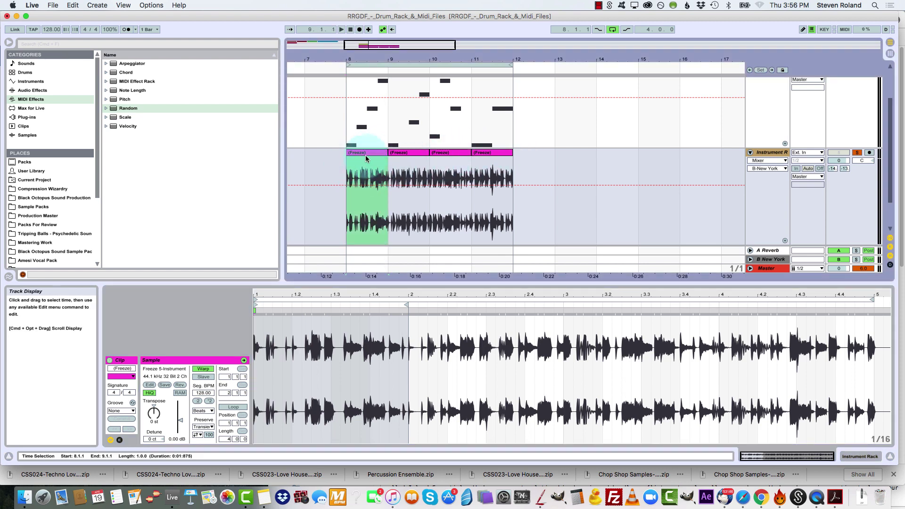
key(super+l)
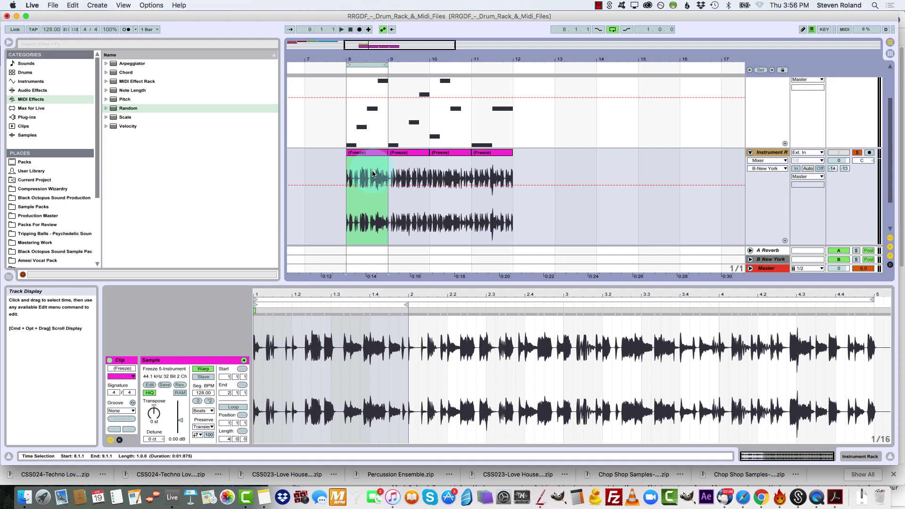
Go through the frozen one-bar audio clips at bars 9, 10 and 11, returning to the one at bar 8
click(410, 152)
click(457, 153)
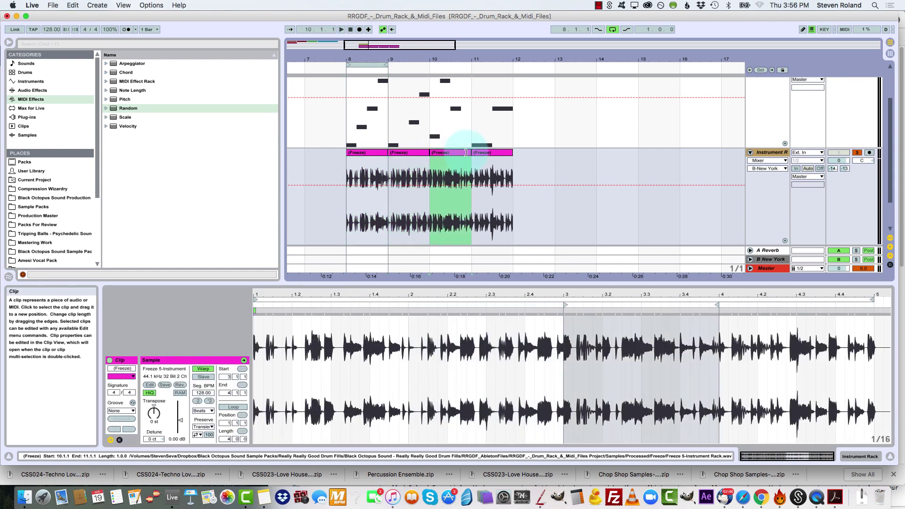
click(488, 153)
click(369, 153)
drag(384, 60, 382, 78)
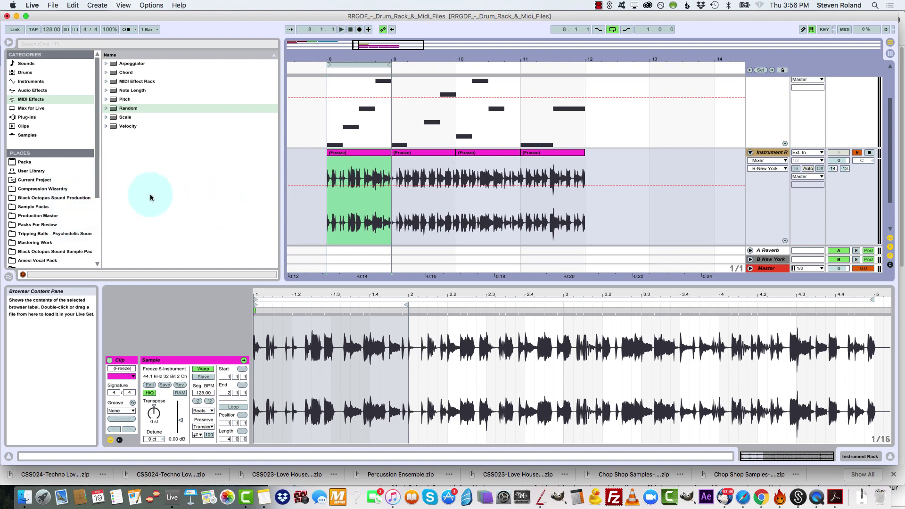
Delete the audio track holding the frozen Instrument Rack clips
scroll(419, 179, up, 3)
click(775, 210)
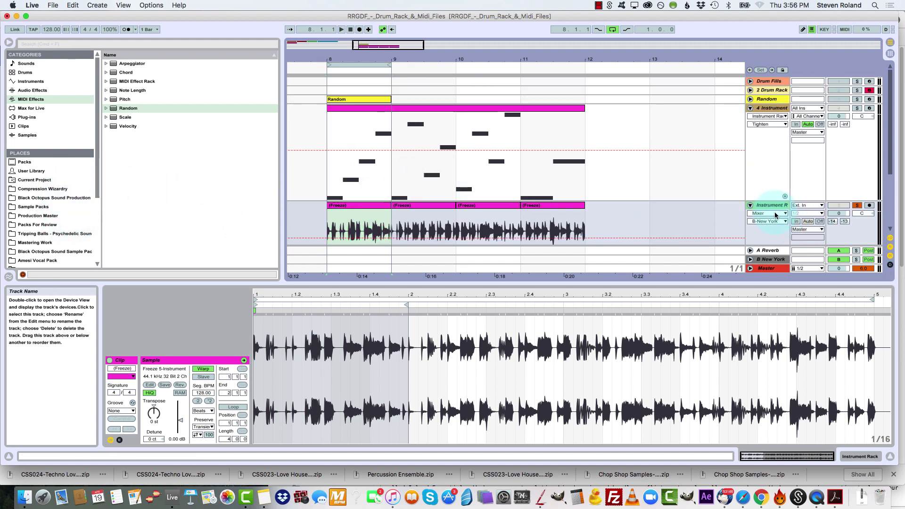
key(Delete)
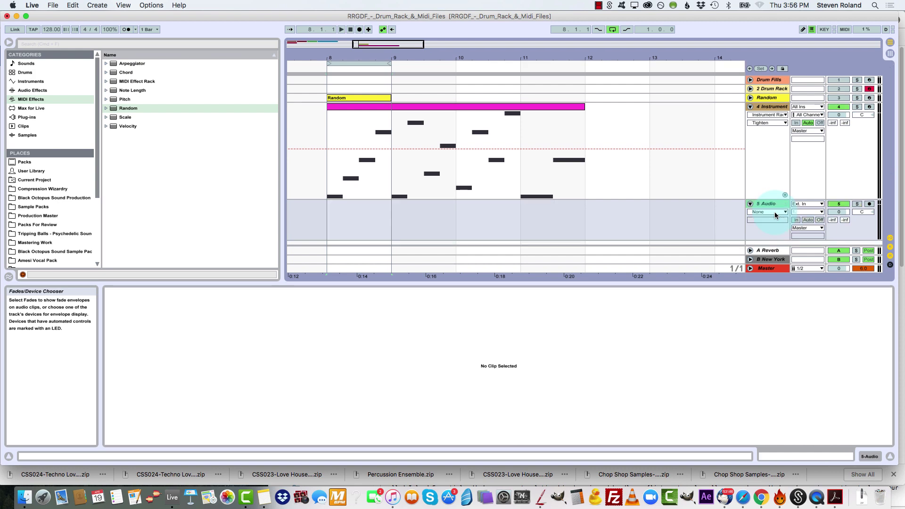